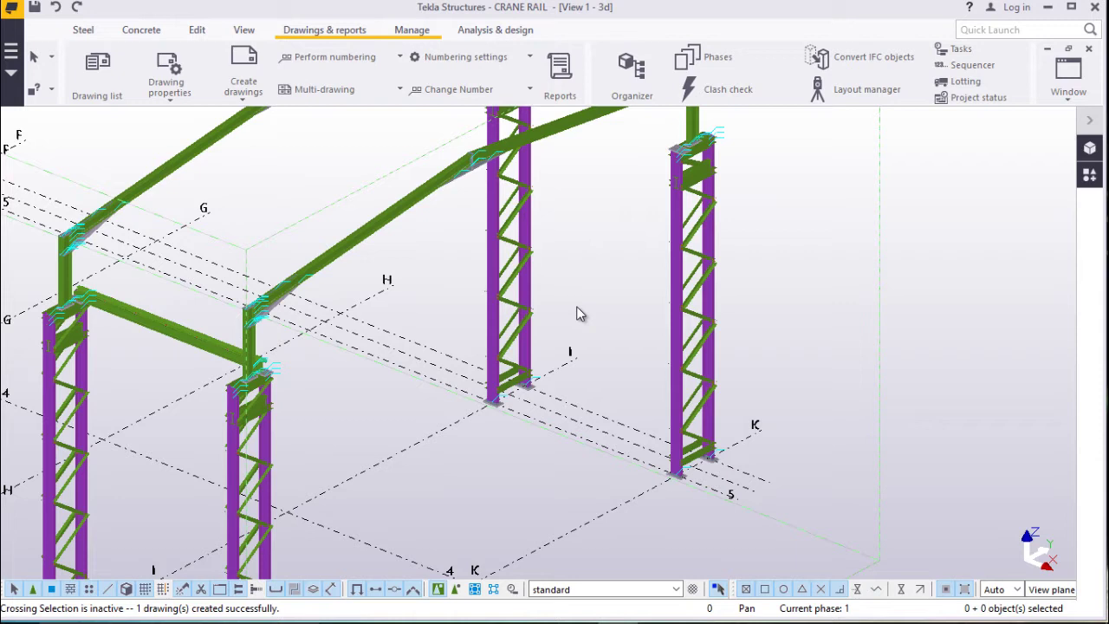
Step: Switch to the desktop's template folder and copy Maint tpl.tpl, MASTA CAD LOGO-81_001 and Rev.tpl
left_click(1048, 7)
double_click(517, 472)
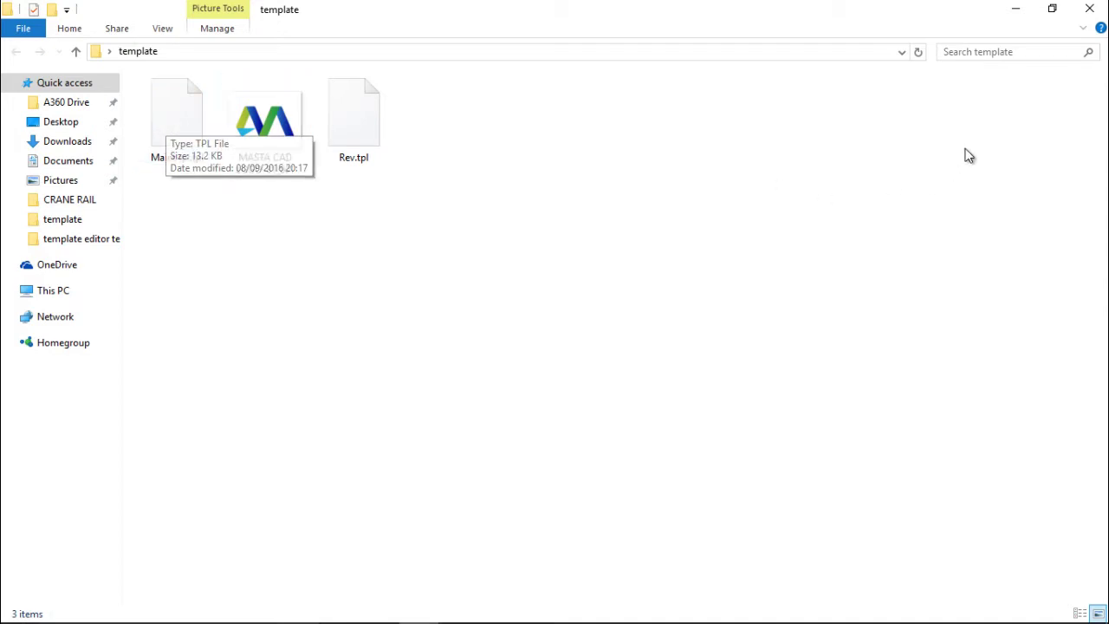
left_click(1090, 10)
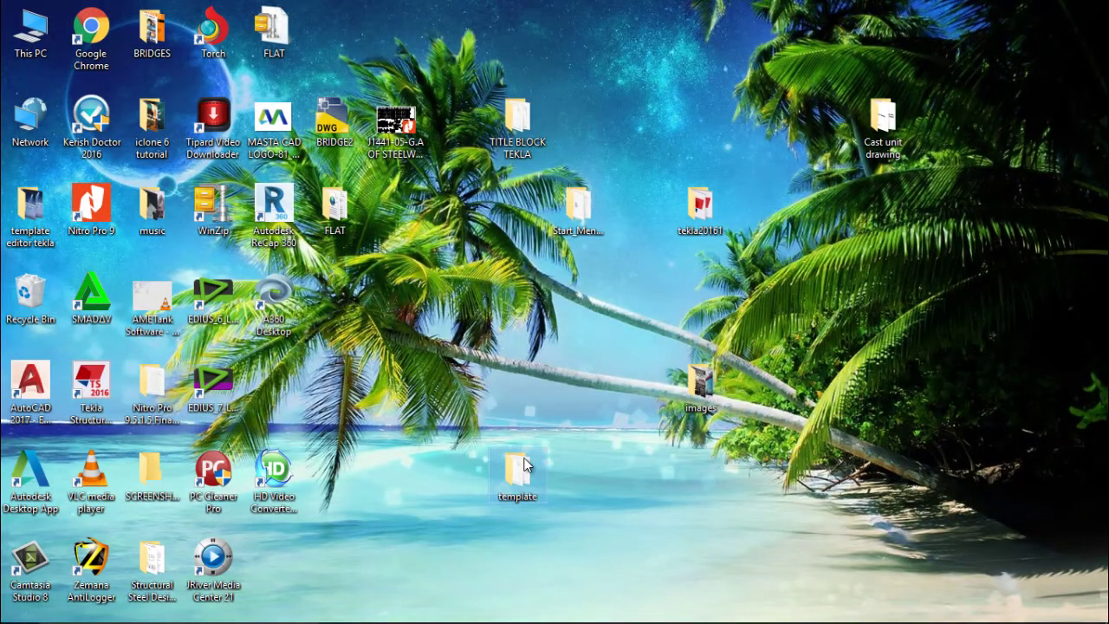
double_click(524, 466)
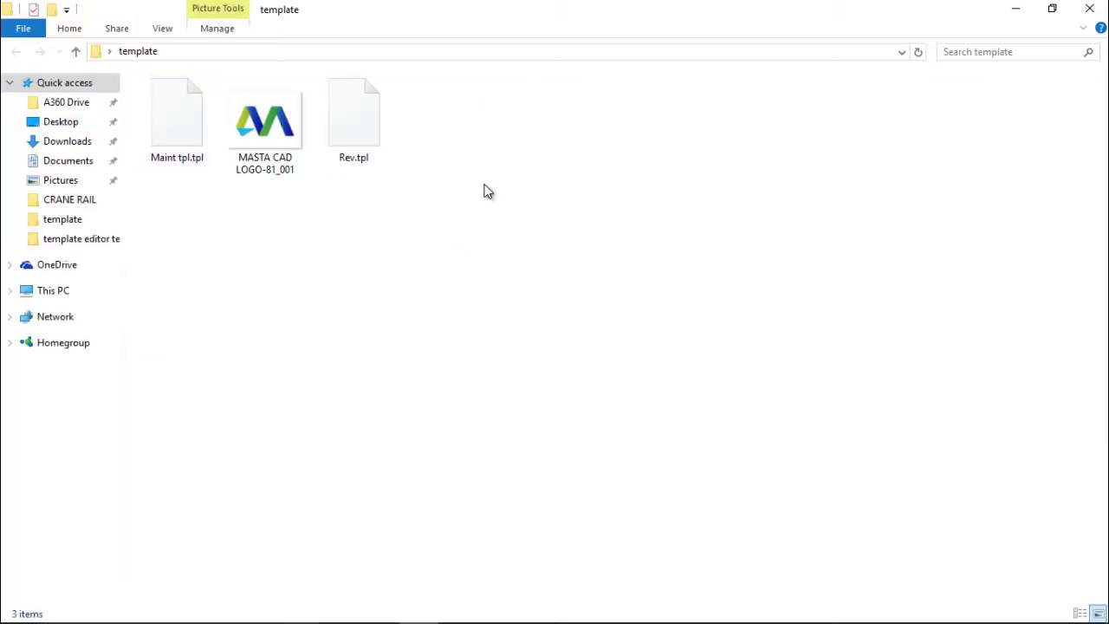
left_click_drag(555, 200, 181, 104)
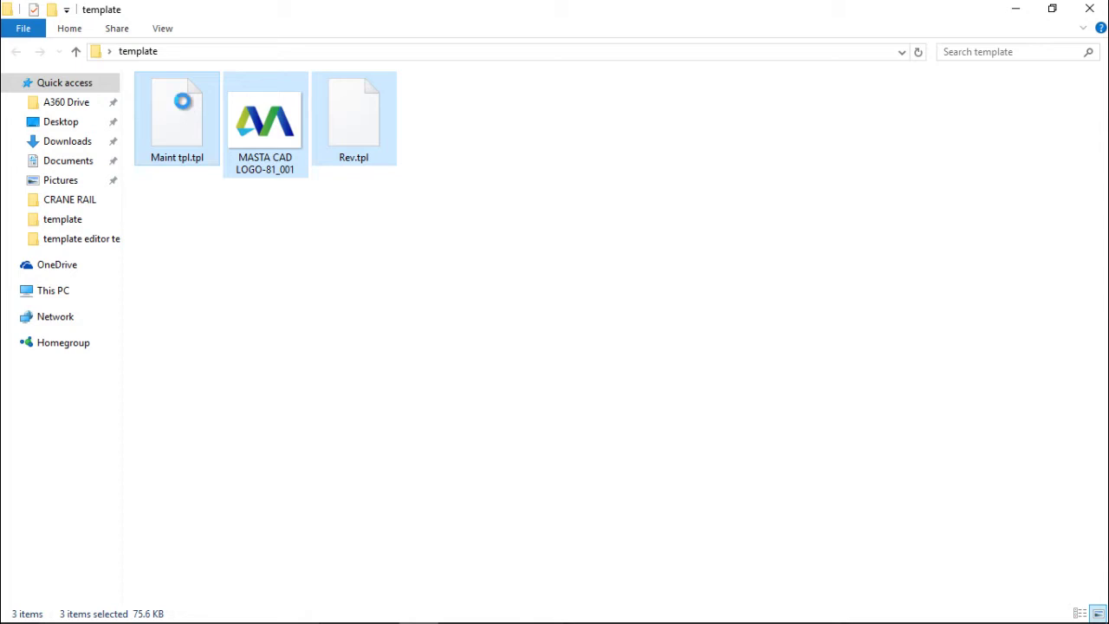
right_click(183, 100)
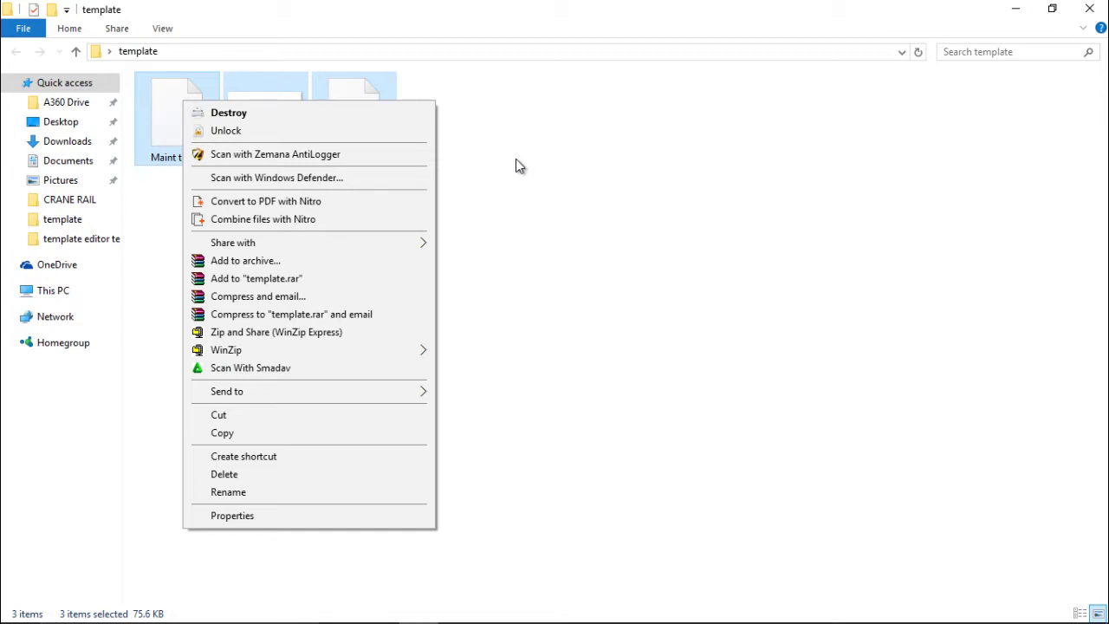
left_click(222, 433)
left_click(1026, 16)
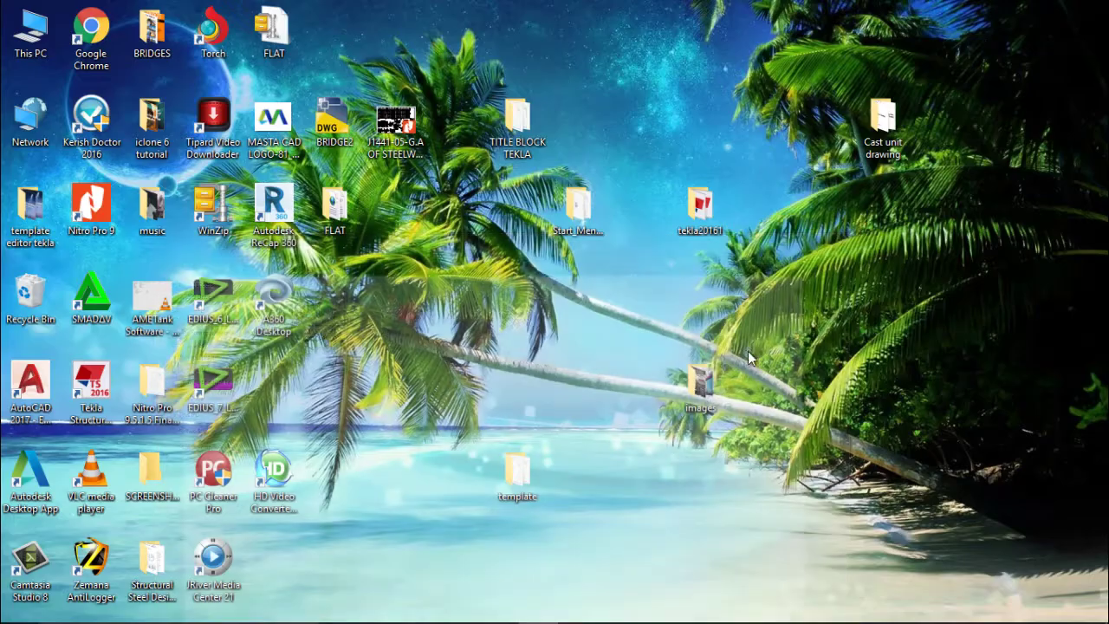
Step: Check the open model's name in Tekla Structures, then open the CRANE RAIL folder under C:\TeklaStructuresModels in File Explorer
left_click(537, 607)
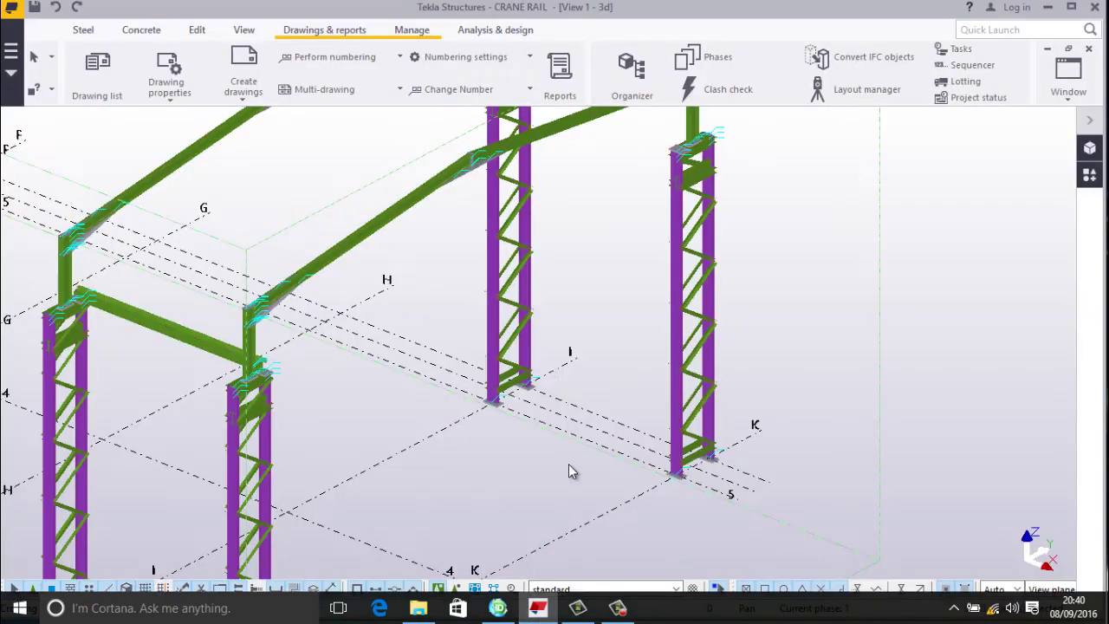
scroll(482, 379, "down", 2)
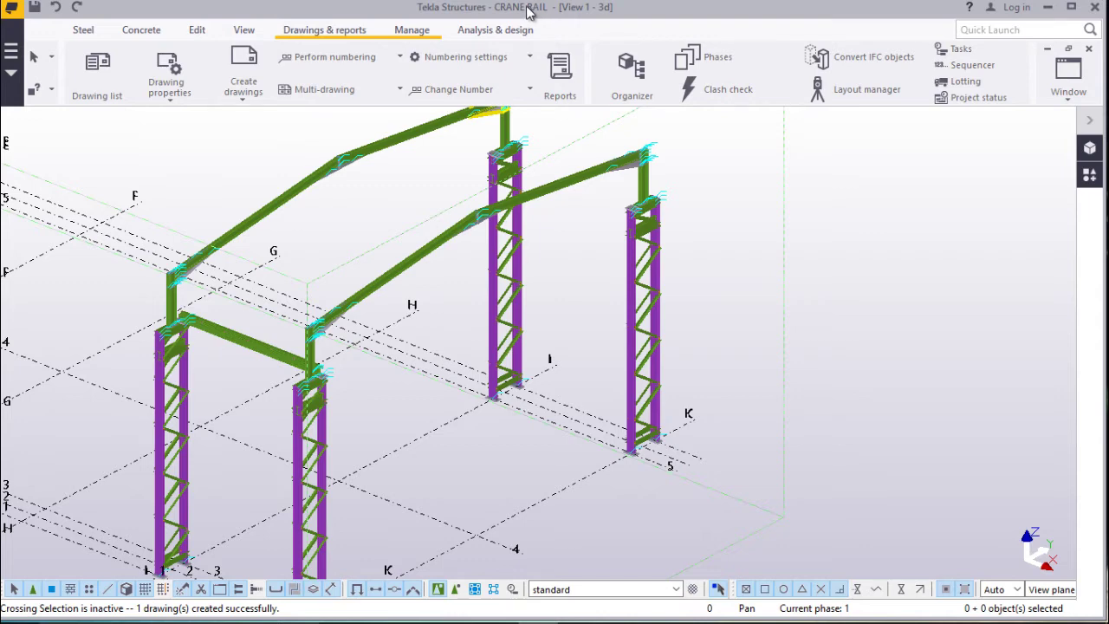
mouse_move(511, 615)
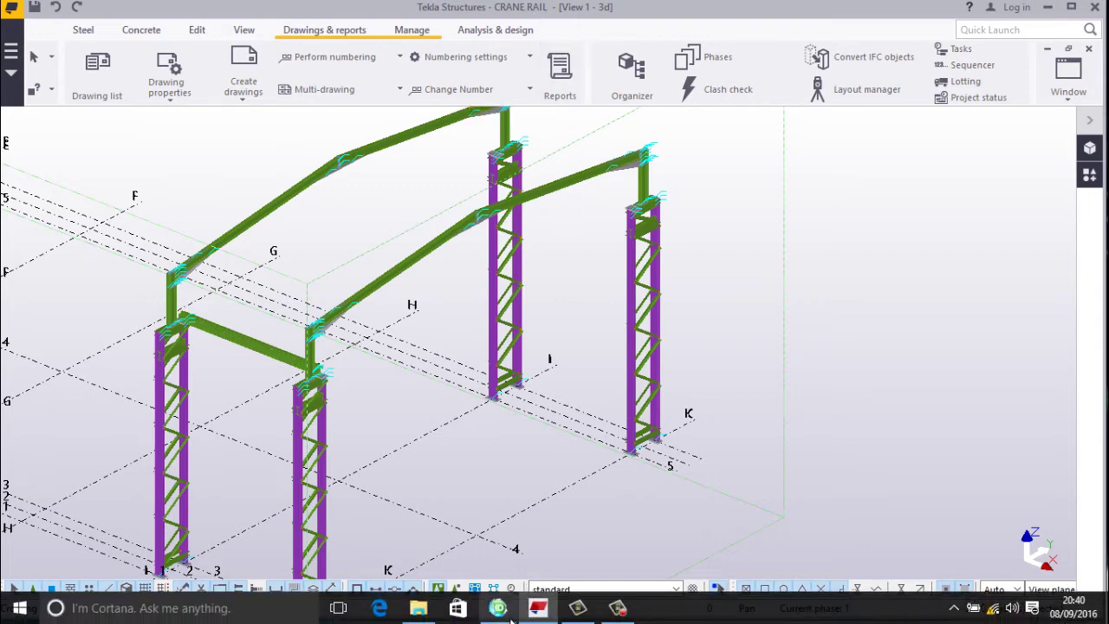
left_click(418, 608)
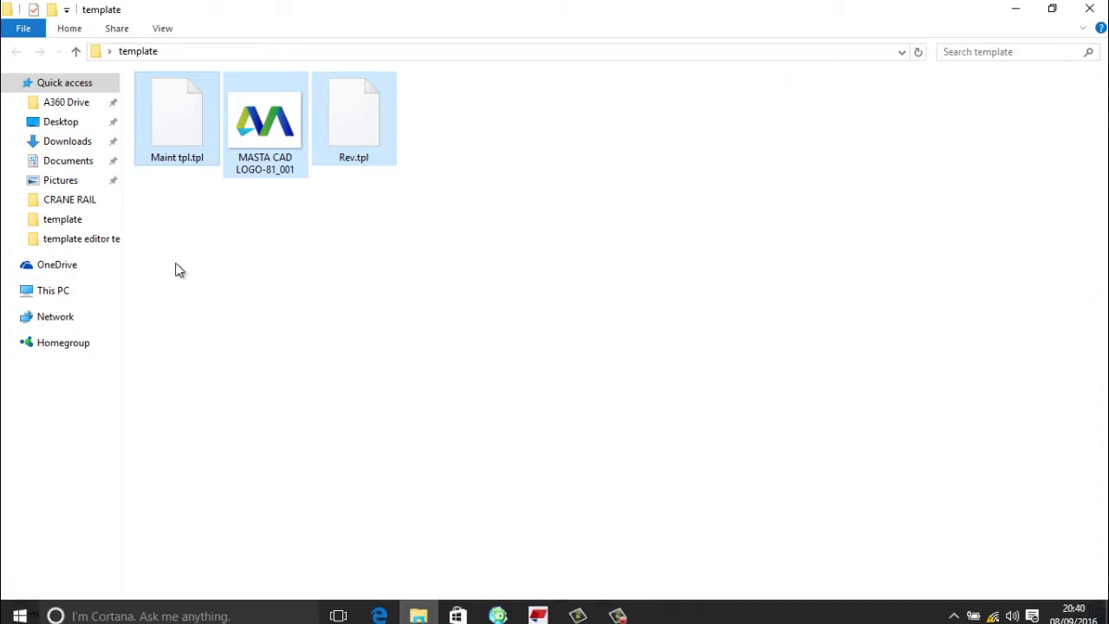
left_click(65, 293)
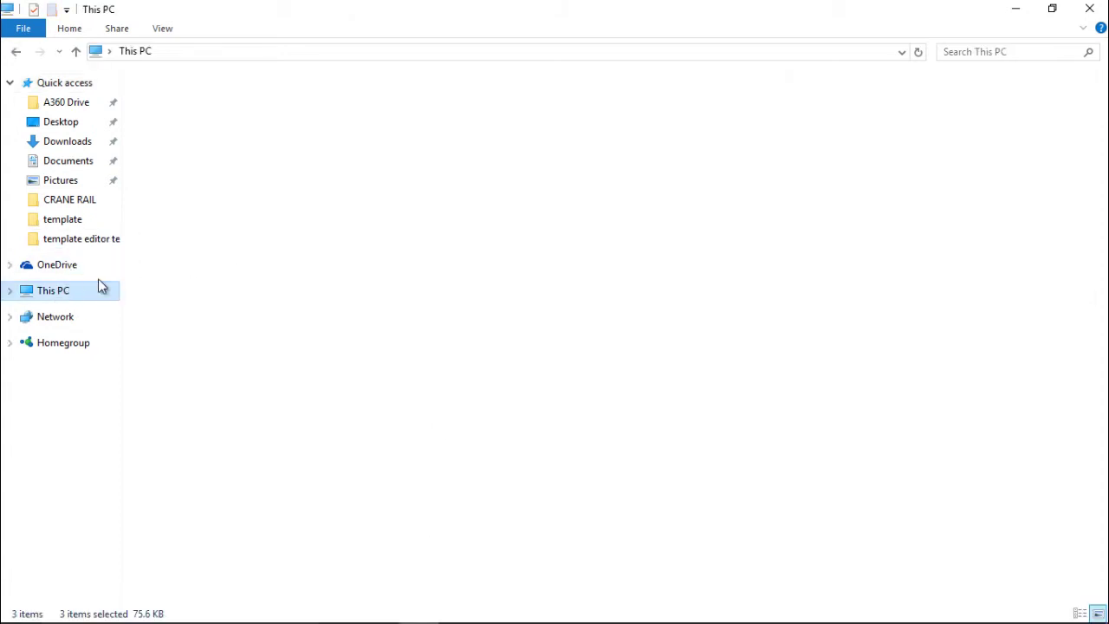
left_click(462, 235)
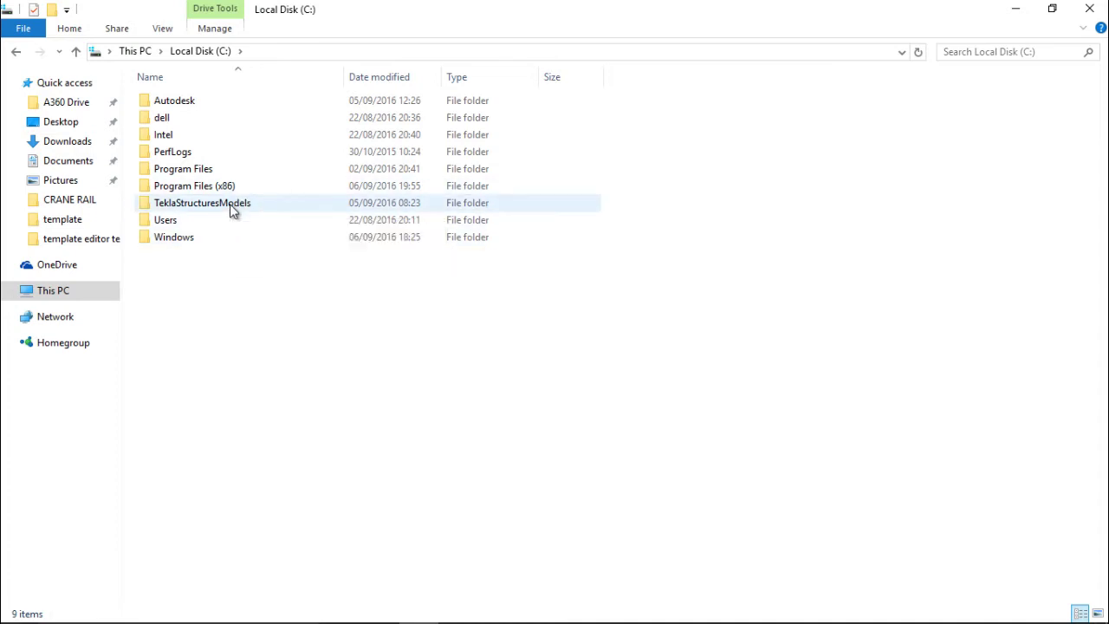
double_click(230, 203)
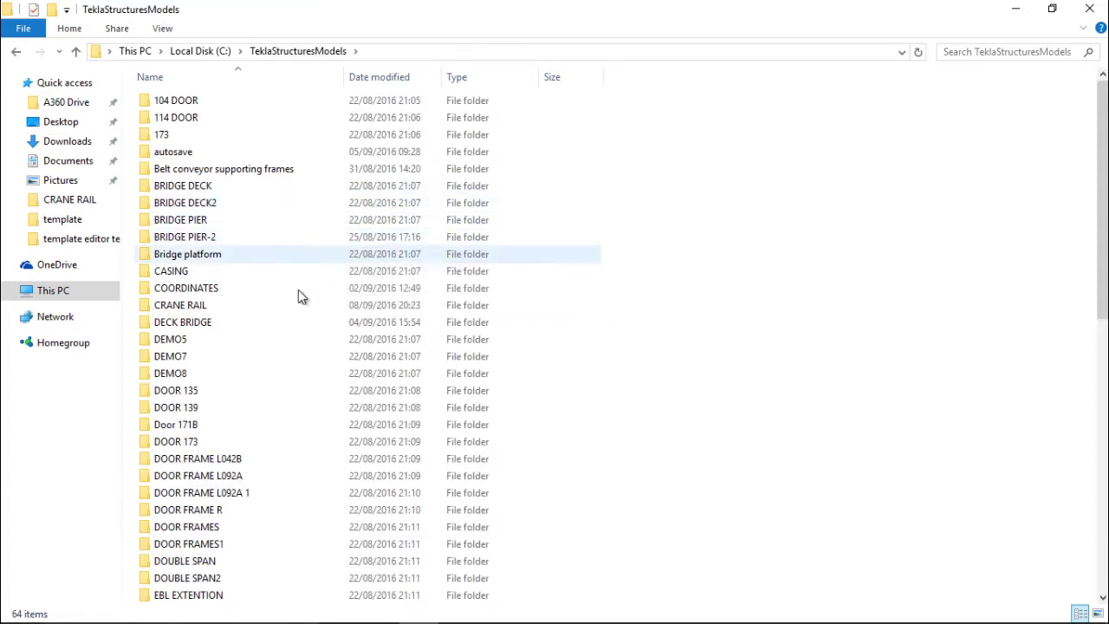
scroll(262, 317, "down", 1)
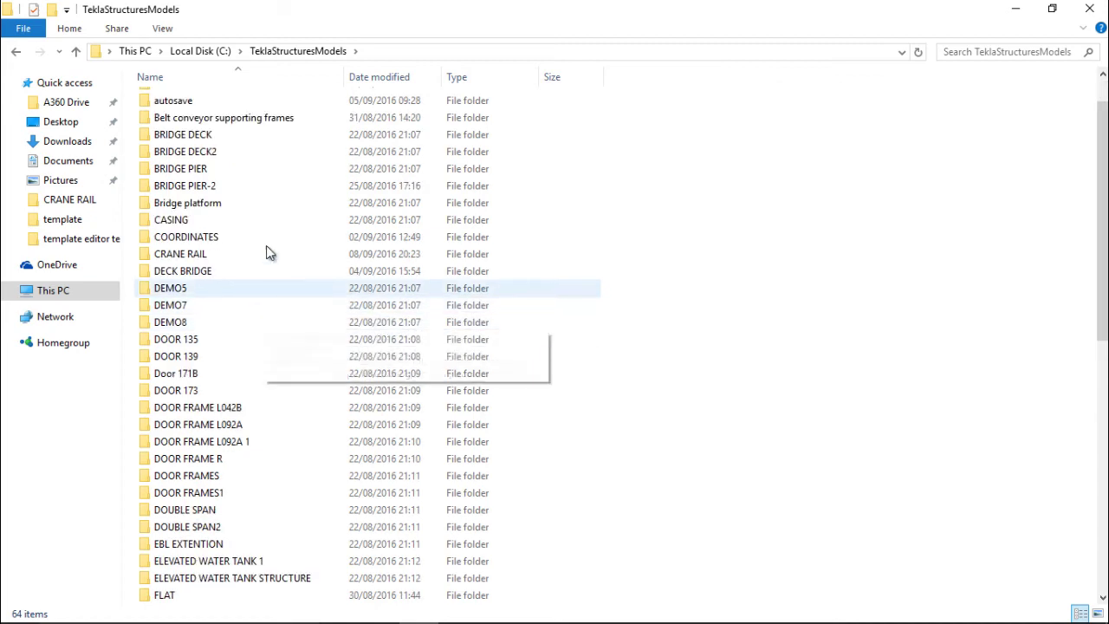
double_click(197, 256)
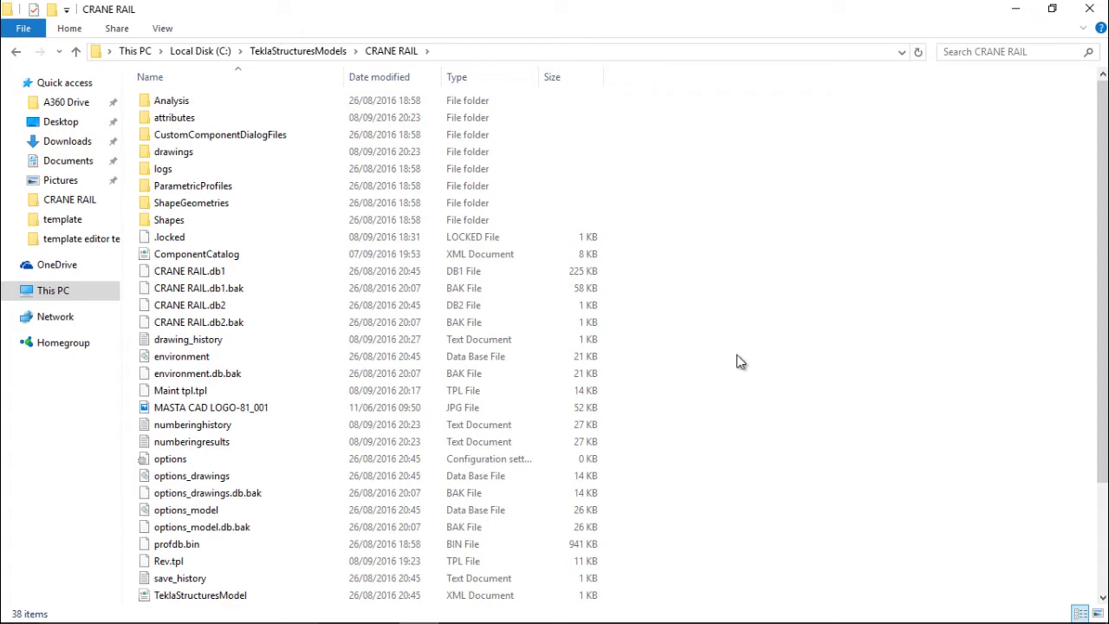
Step: Paste the copied template files into the CRANE RAIL model folder, replacing the existing ones, and close the folder
right_click(660, 316)
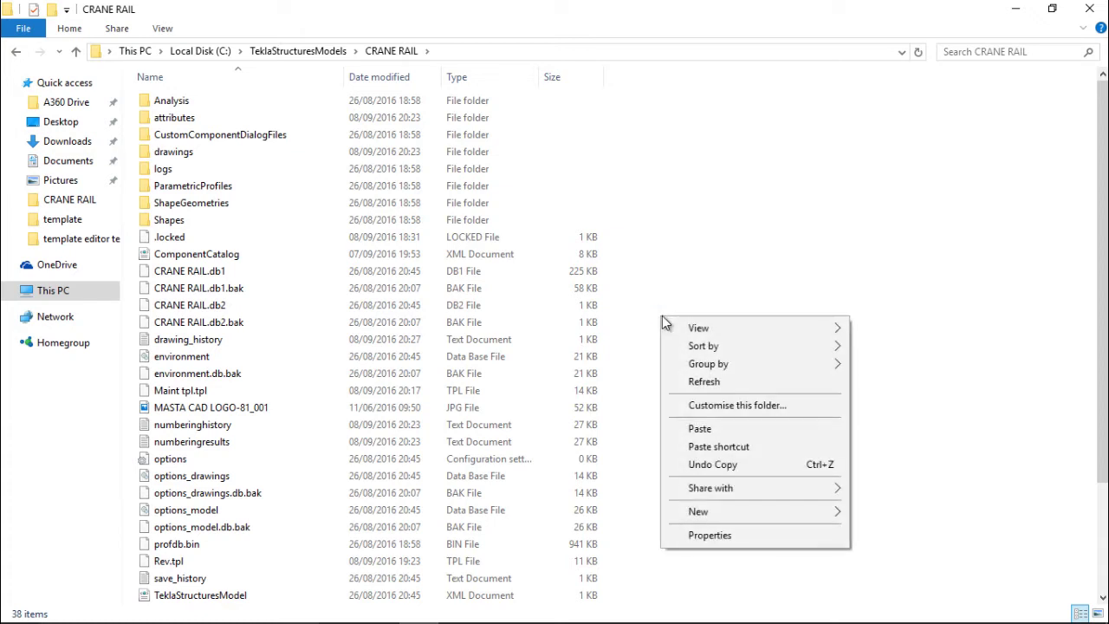
left_click(697, 429)
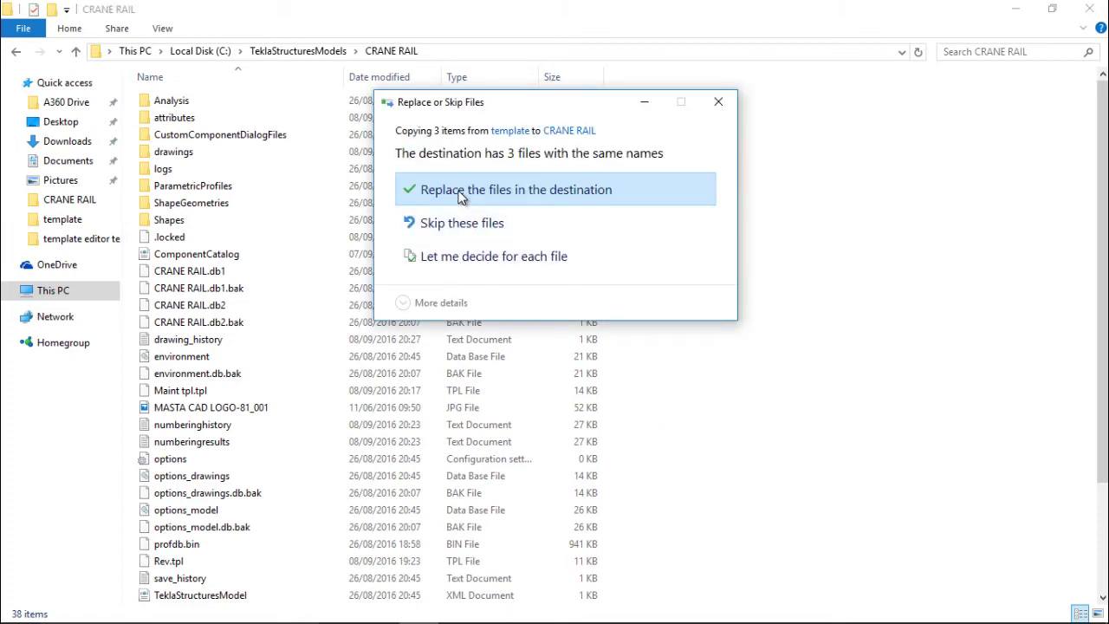
left_click(460, 192)
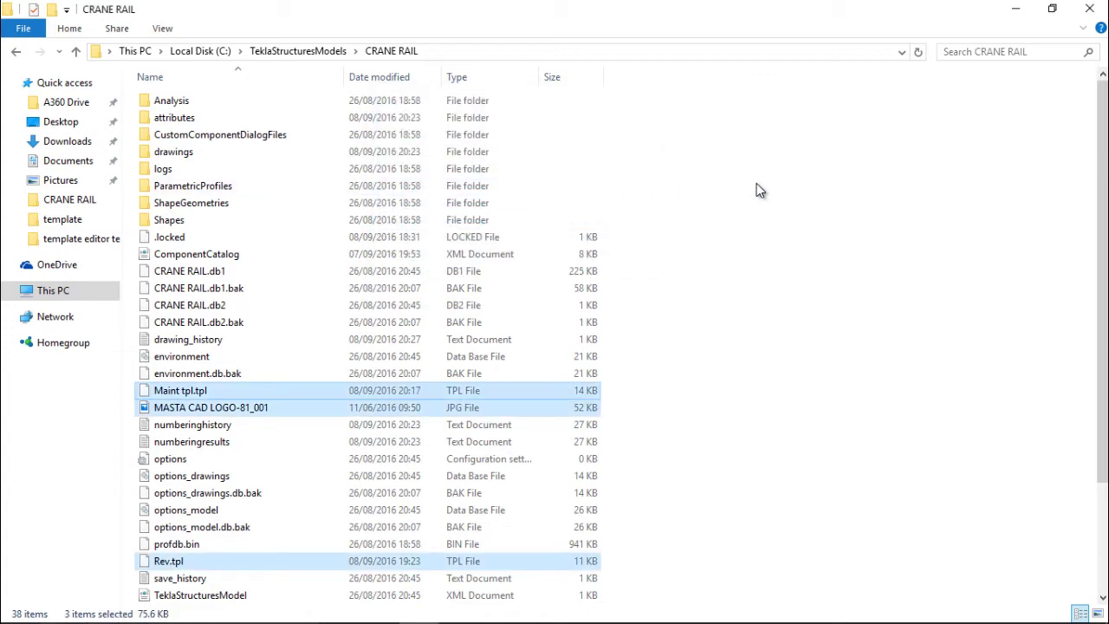
left_click(1090, 8)
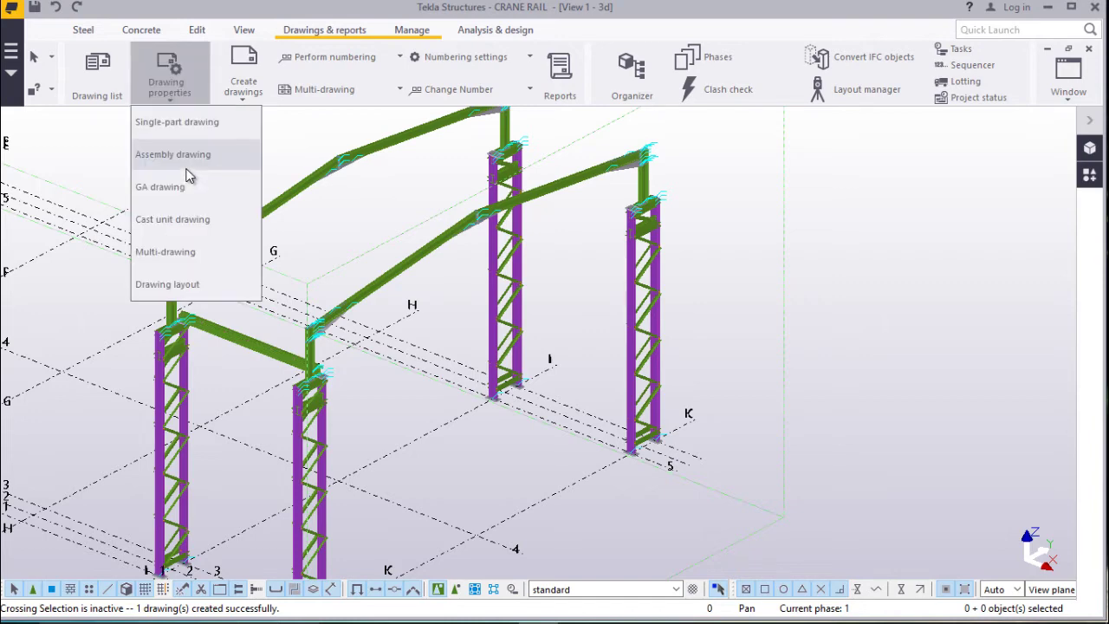
Step: Add a new drawing layout named GA LAY1 in Tekla Structures
left_click(161, 284)
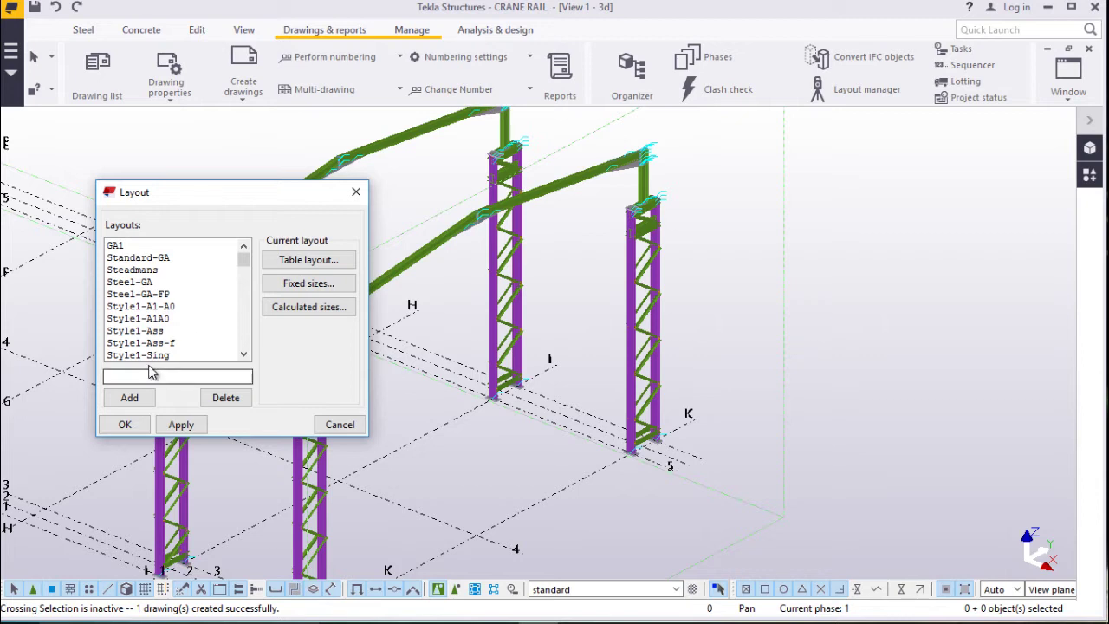
left_click(139, 376)
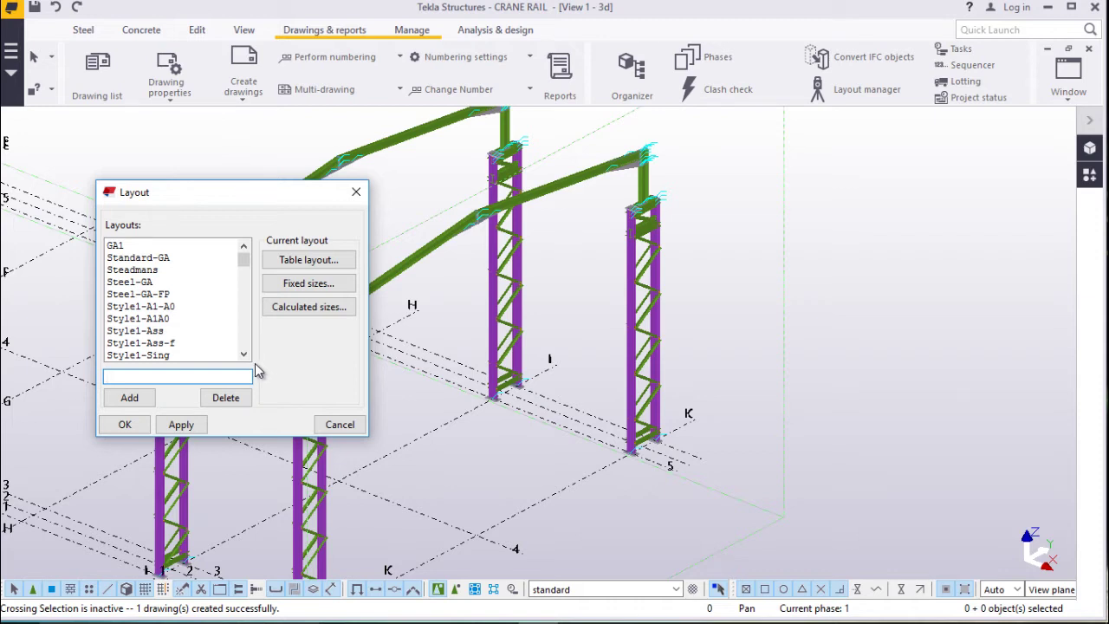
type("GA LAY1")
left_click(141, 400)
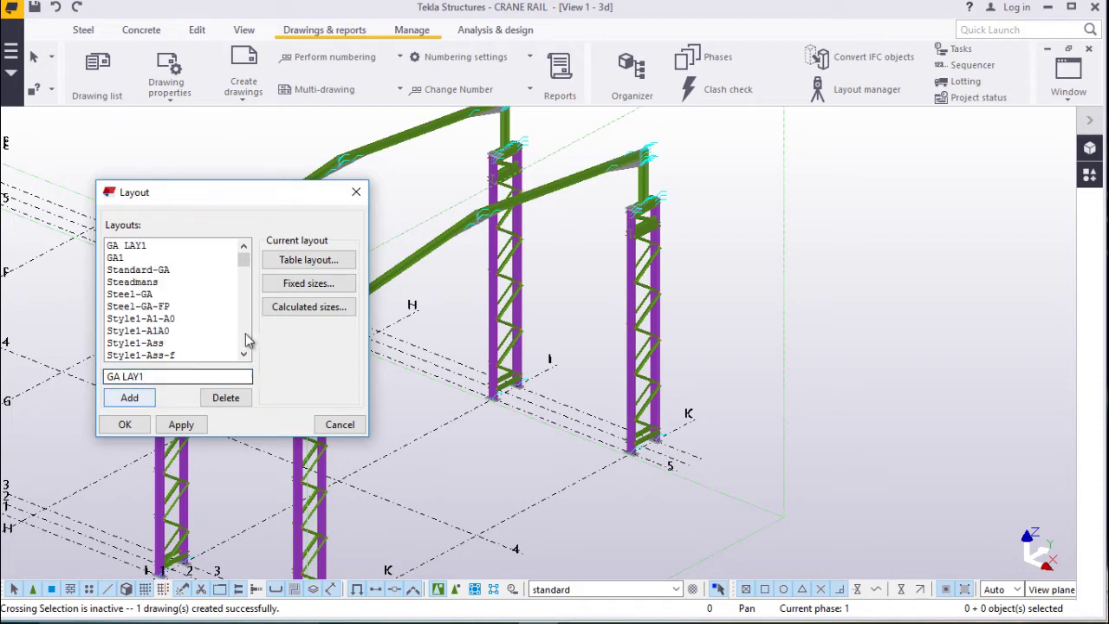
Step: Add a table layout named A2 to the GA LAY1 layout and update it
left_click(303, 264)
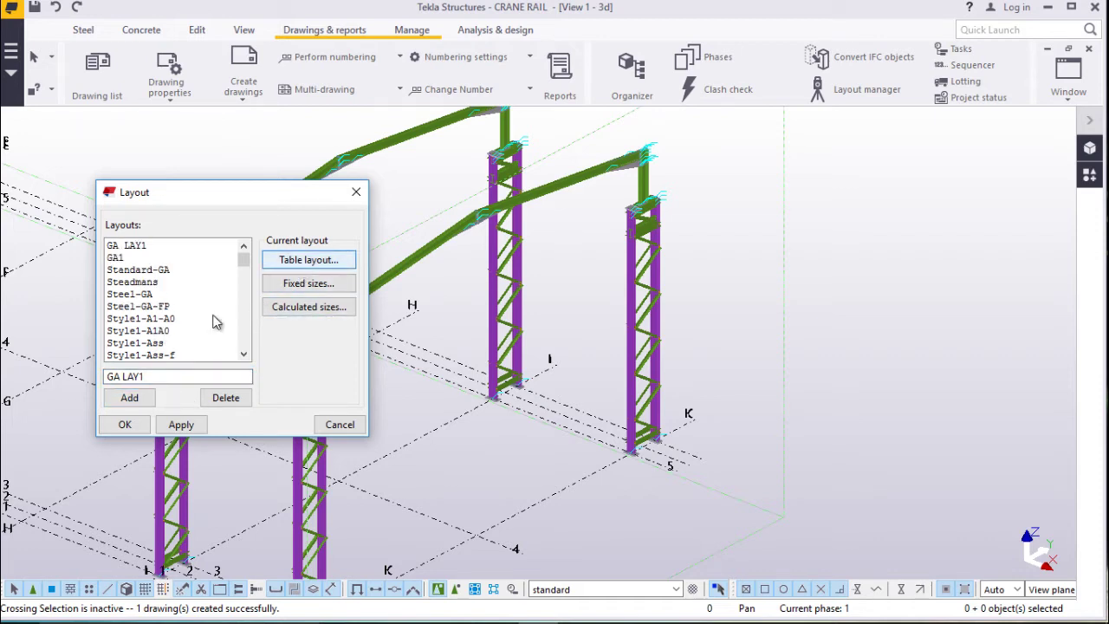
left_click(289, 268)
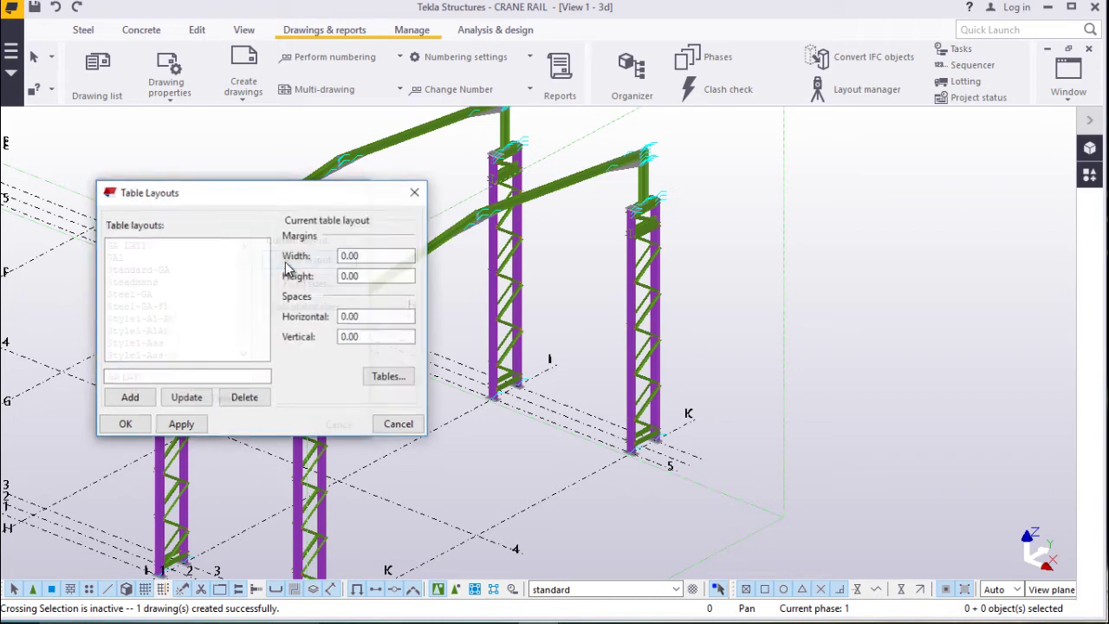
left_click(131, 375)
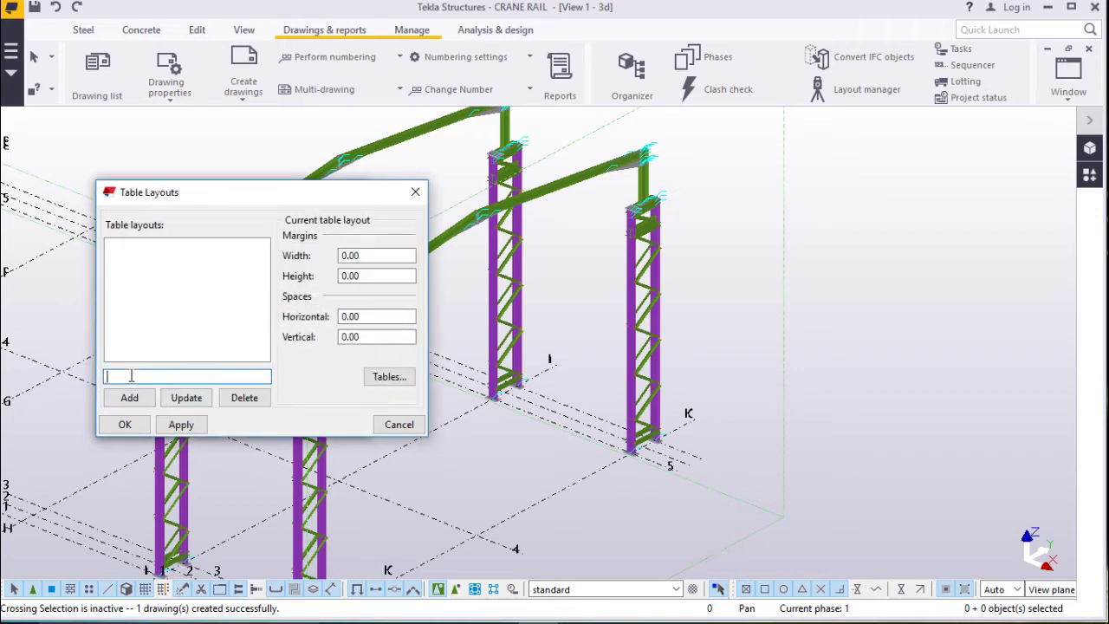
type("A2")
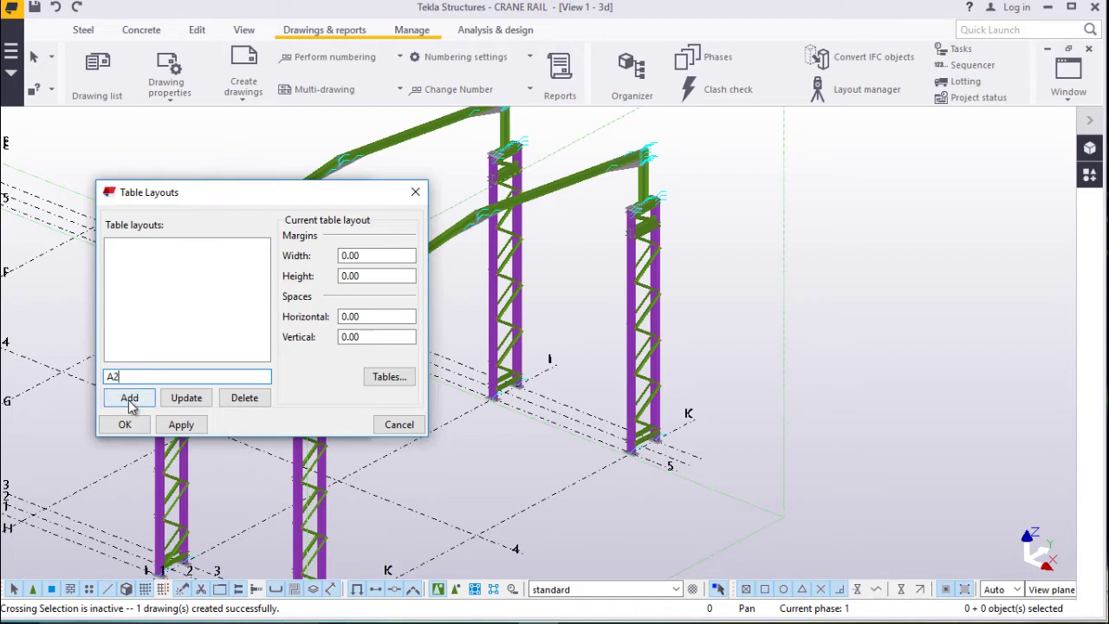
left_click(135, 404)
left_click(122, 249)
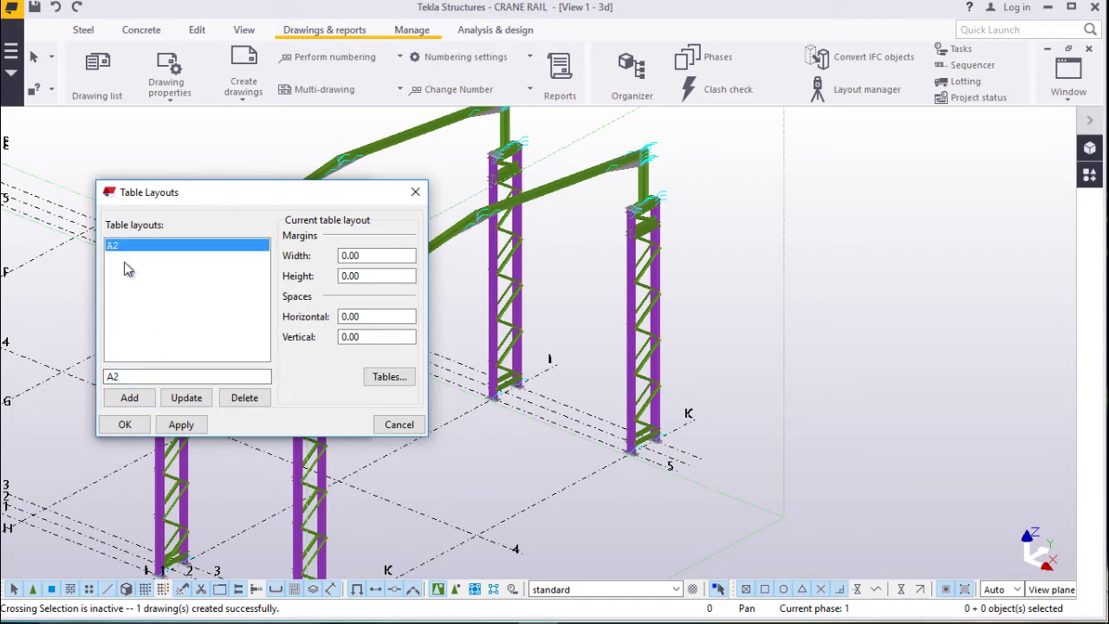
left_click(187, 399)
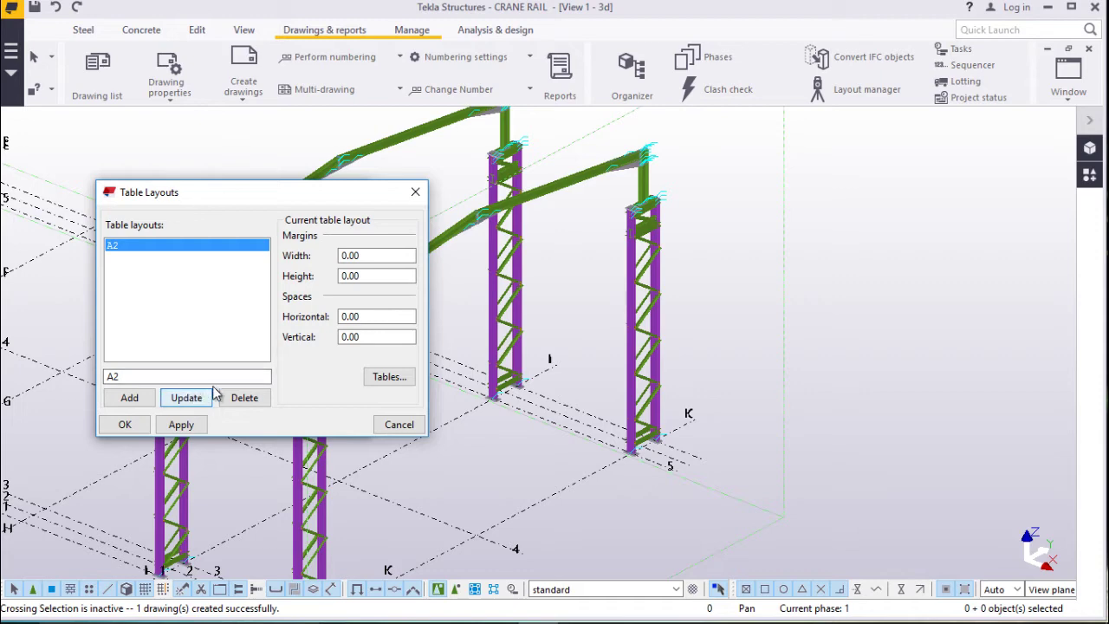
Step: Add the Maint tpl table to the chosen tables of the A2 table layout
left_click(389, 378)
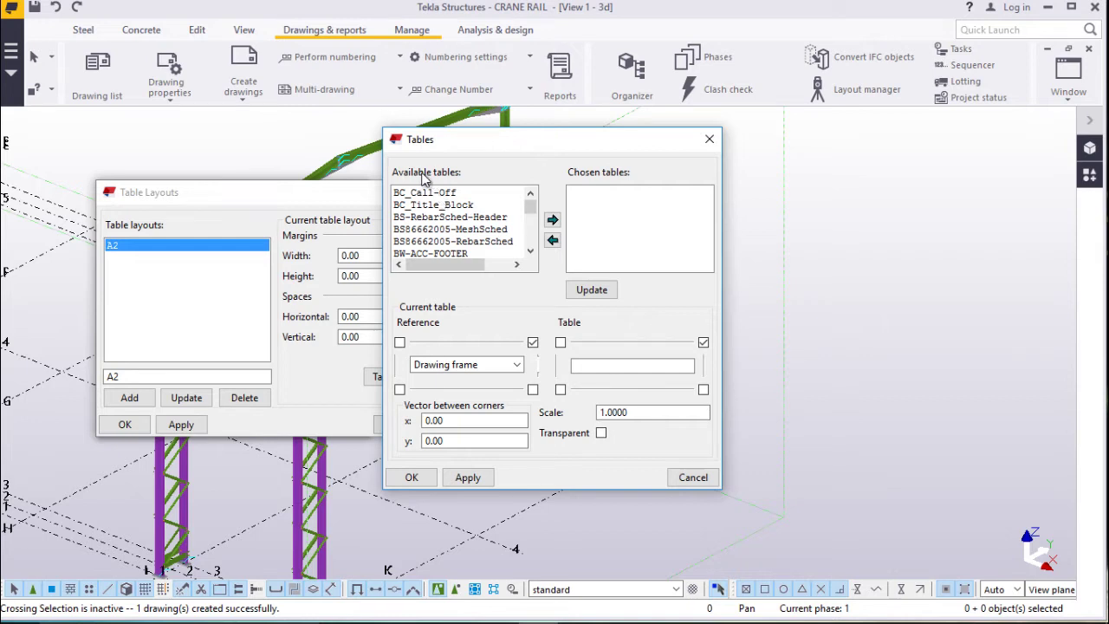
left_click(437, 193)
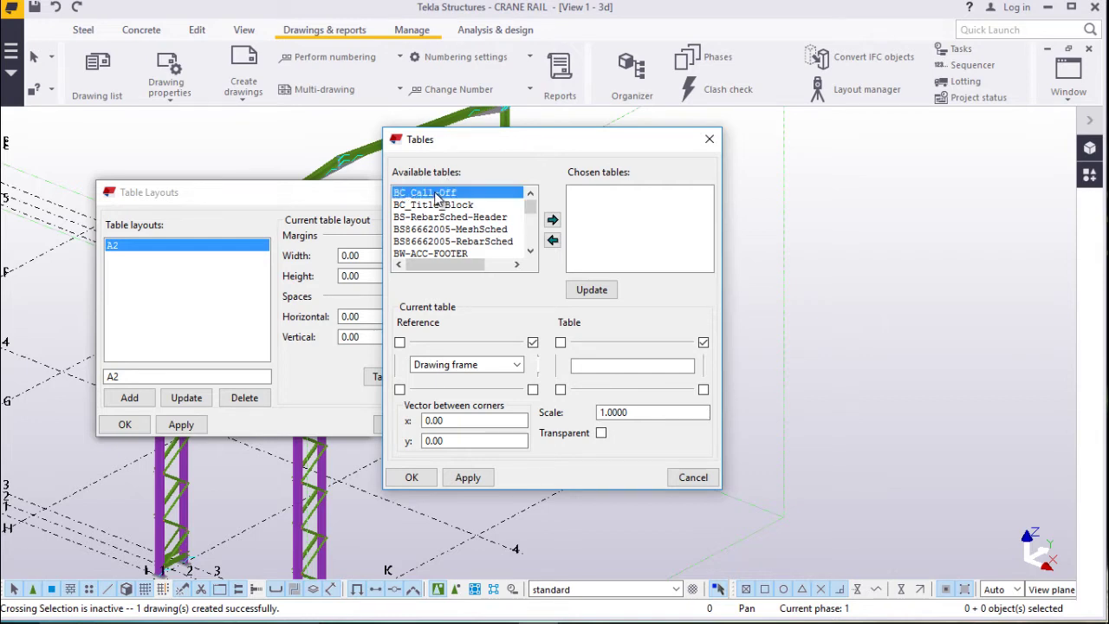
key("Down")
key("Down")
key("Down")
key("Down")
key("Down")
key("Down")
key("Down")
key("Down")
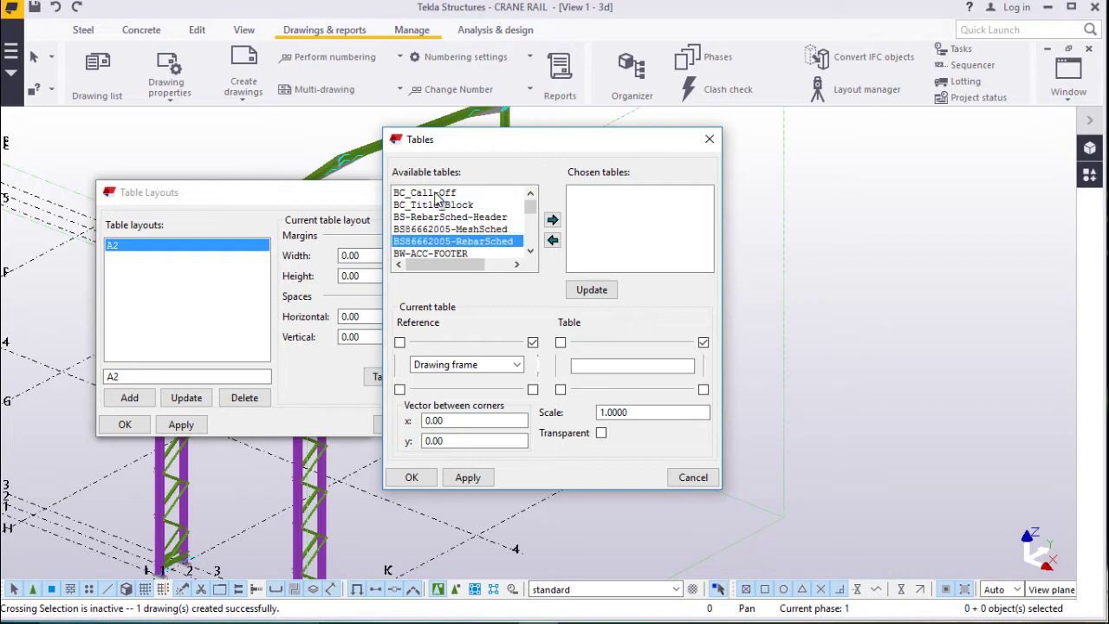
key("Down")
key("Down")
key("Down")
key("Down")
key("Down")
key("Down")
key("Down")
key("Down")
key("Down")
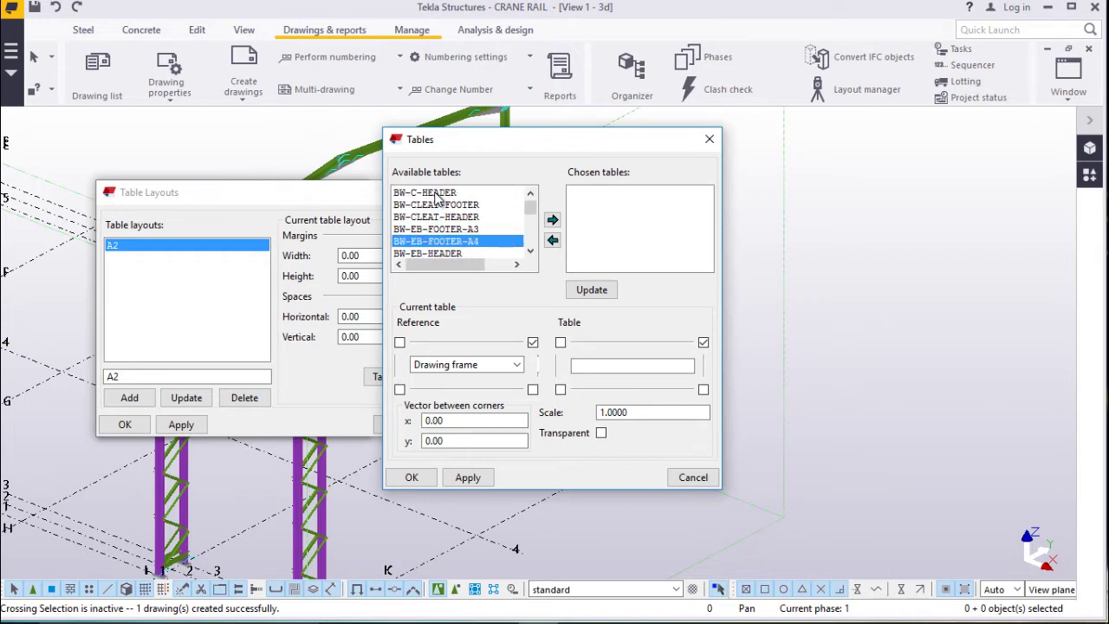
key("Down")
key("Down")
key("Down")
key("Down")
key("Down")
key("Down")
key("Down")
key("Down")
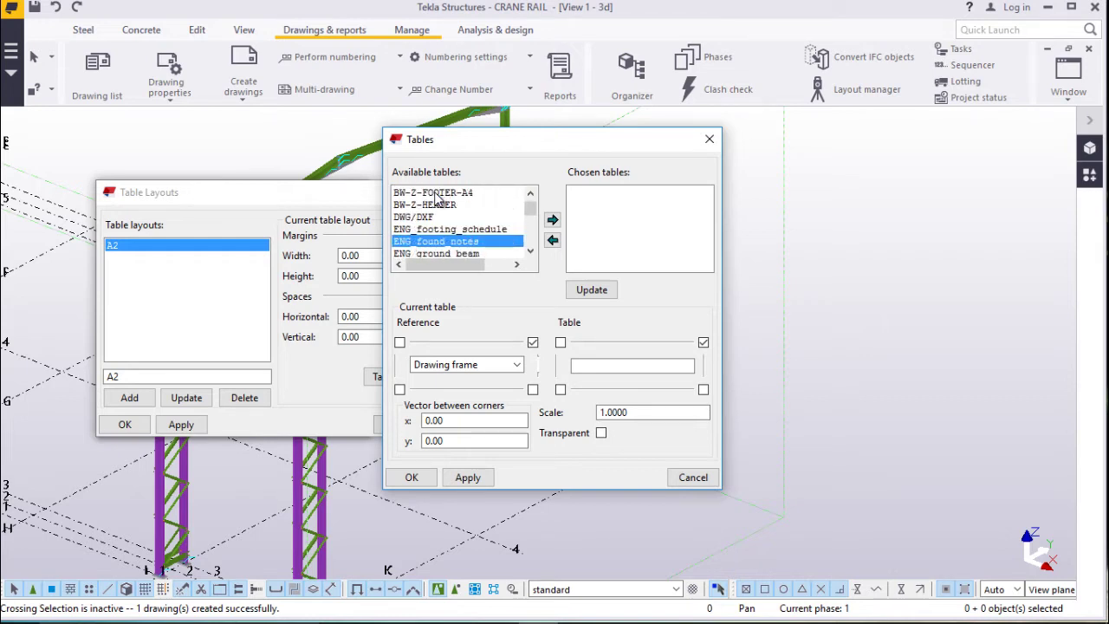
key("Down")
key("Down")
key("Down")
key("Down")
key("Down")
key("Down")
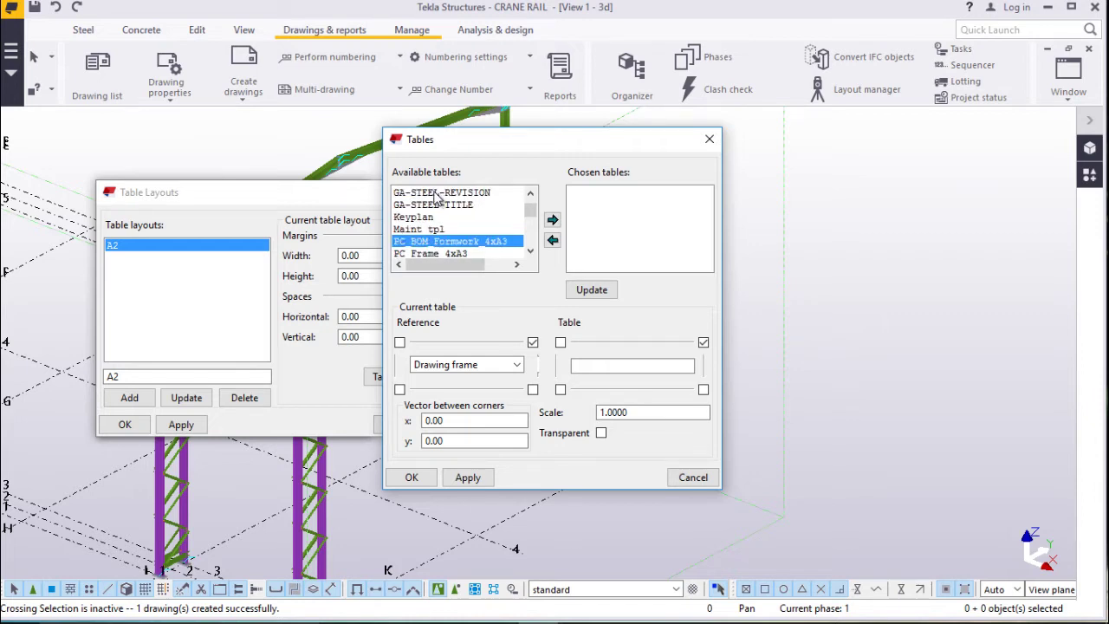
left_click(415, 230)
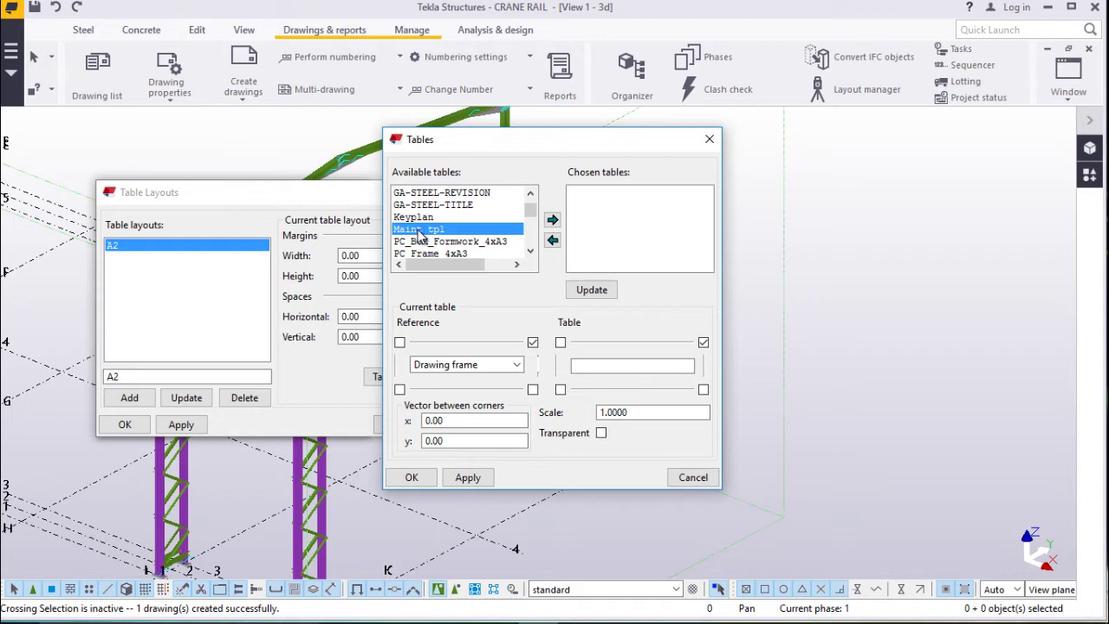
left_click(552, 220)
key("Tab")
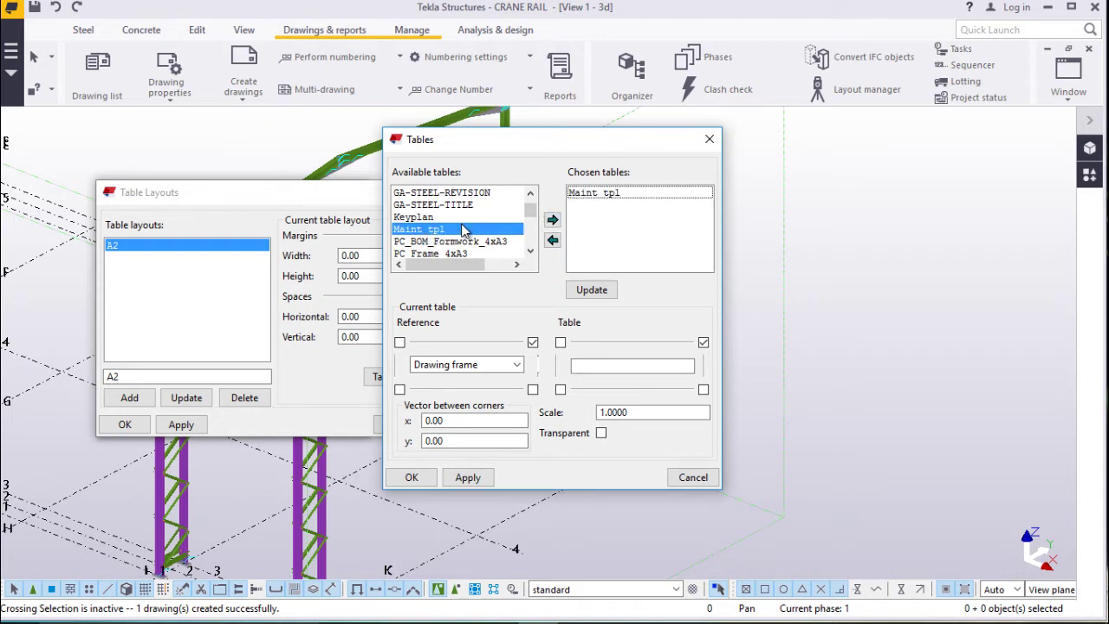
Step: Add the Rev table to the chosen tables of the A2 table layout
left_click(412, 217)
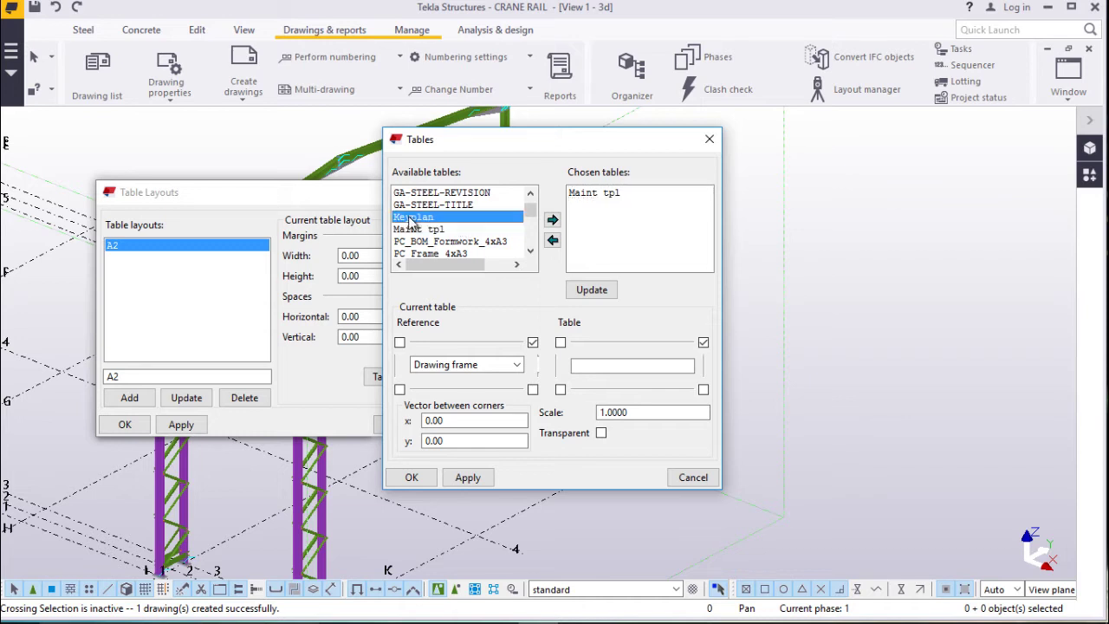
key("Down")
key("Down")
key("Down")
key("Down")
key("Down")
key("Down")
key("Down")
key("Down")
key("Down")
key("Down")
key("Down")
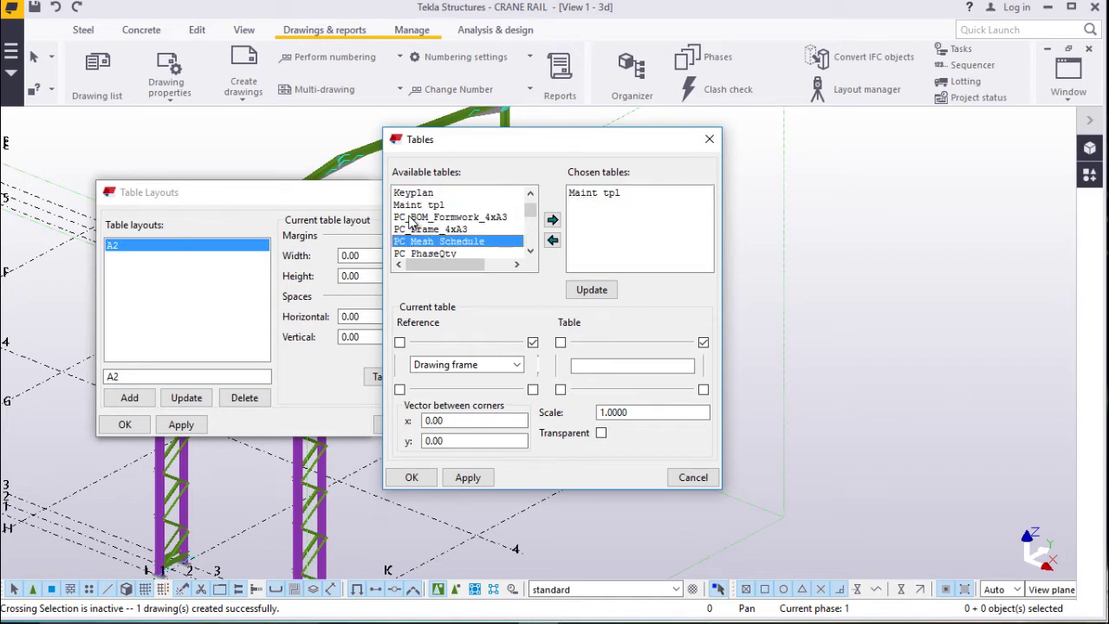
key("Down")
key("Down")
key("Down")
key("Down")
key("Down")
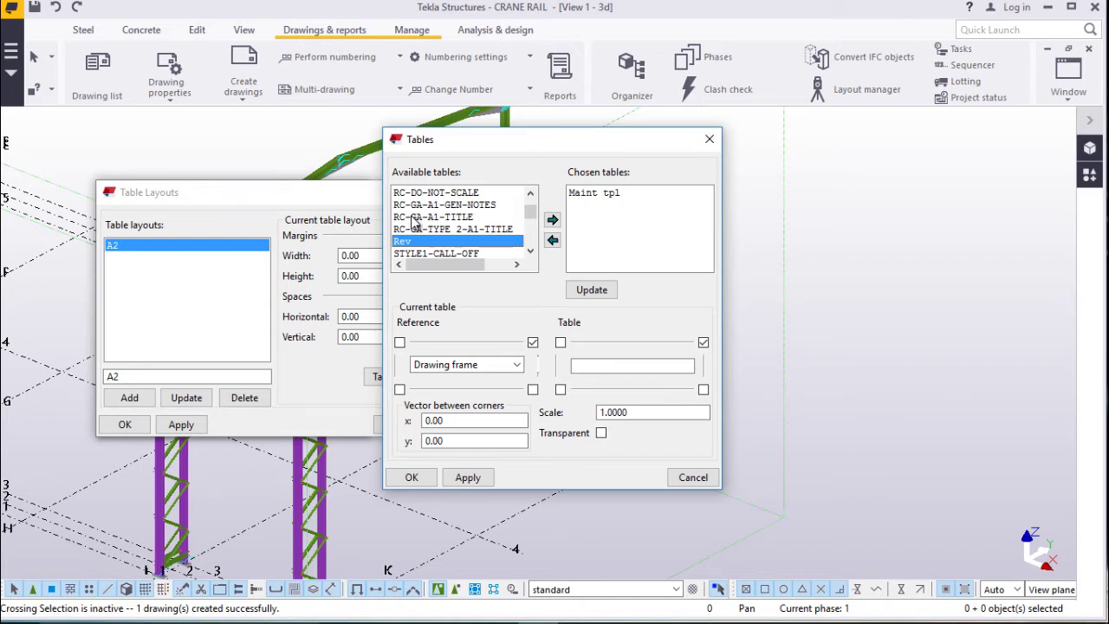
left_click(553, 220)
Step: Reference Maint tpl to the drawing frame's lower-right corner only, and enable the table's own lower-right corner alongside its upper-right
left_click(604, 199)
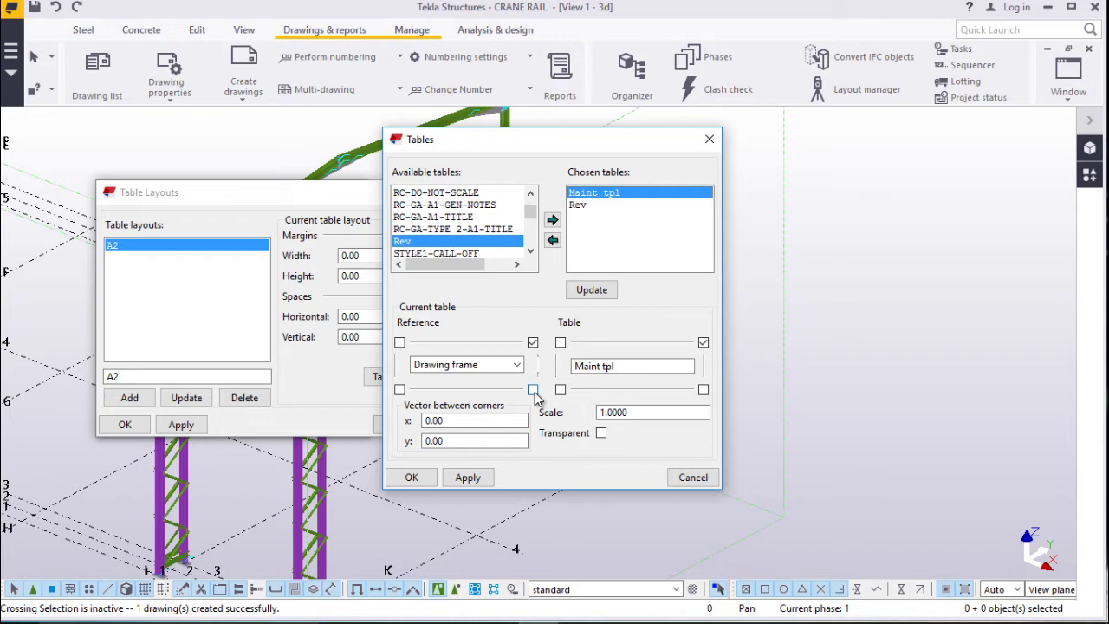
left_click(532, 342)
left_click(532, 391)
left_click(703, 391)
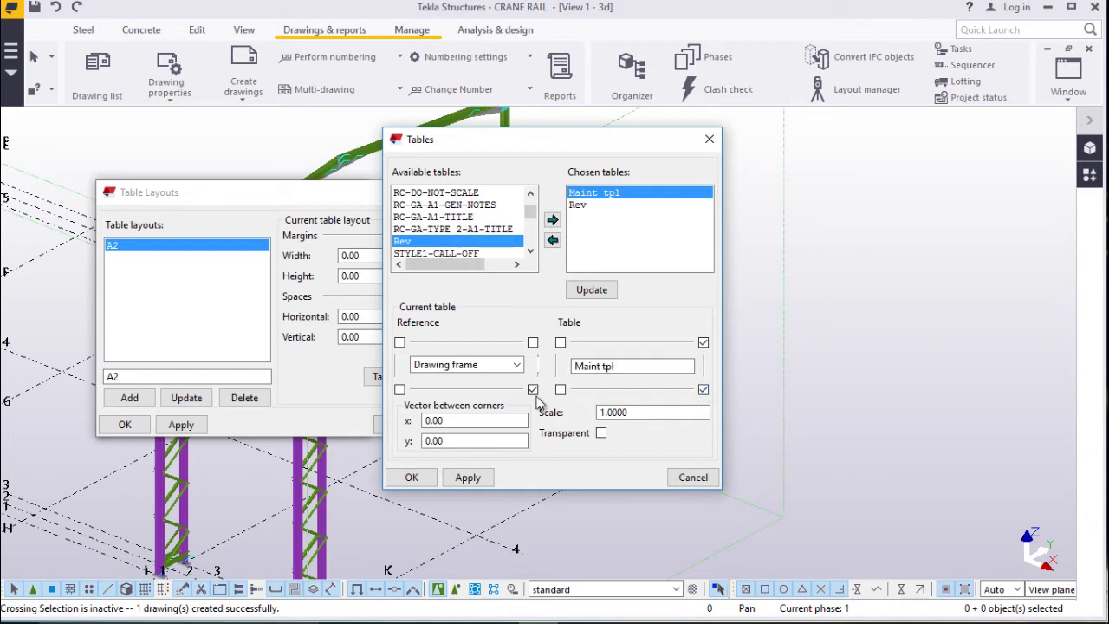
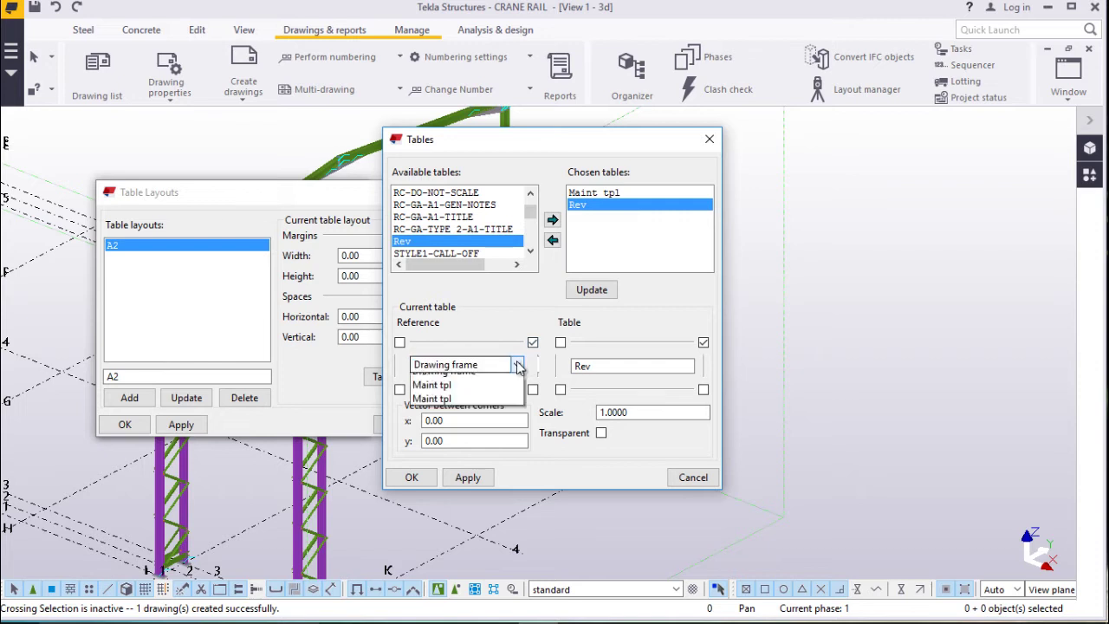
Step: Reference the Rev table to Maint tpl, matching Rev's two lower corners to the two upper corners of Maint tpl
left_click(469, 383)
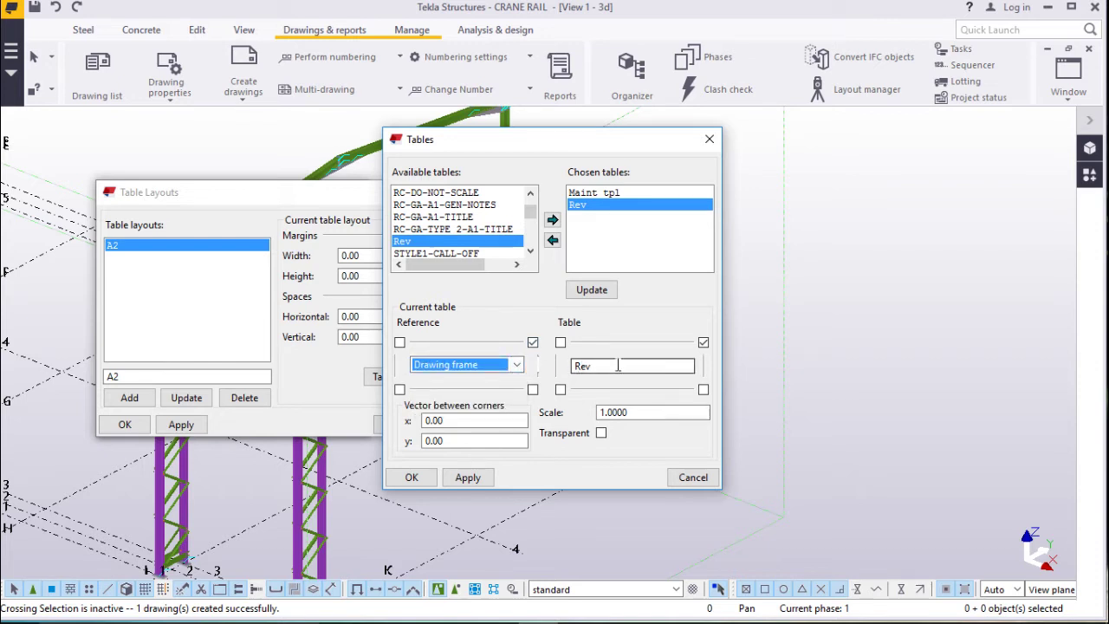
left_click(516, 364)
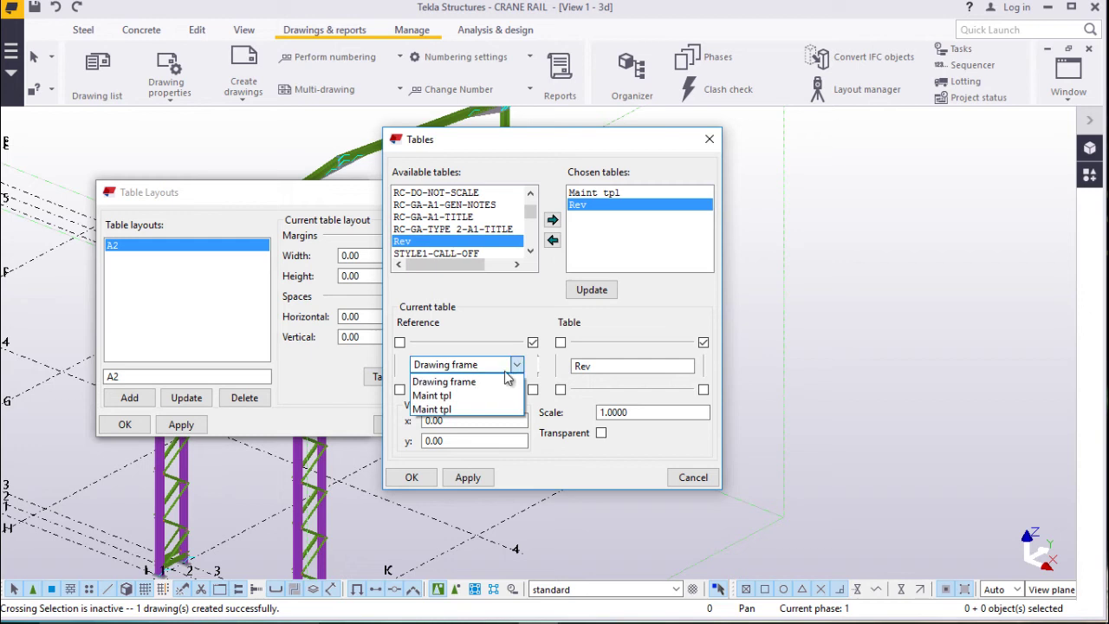
left_click(465, 409)
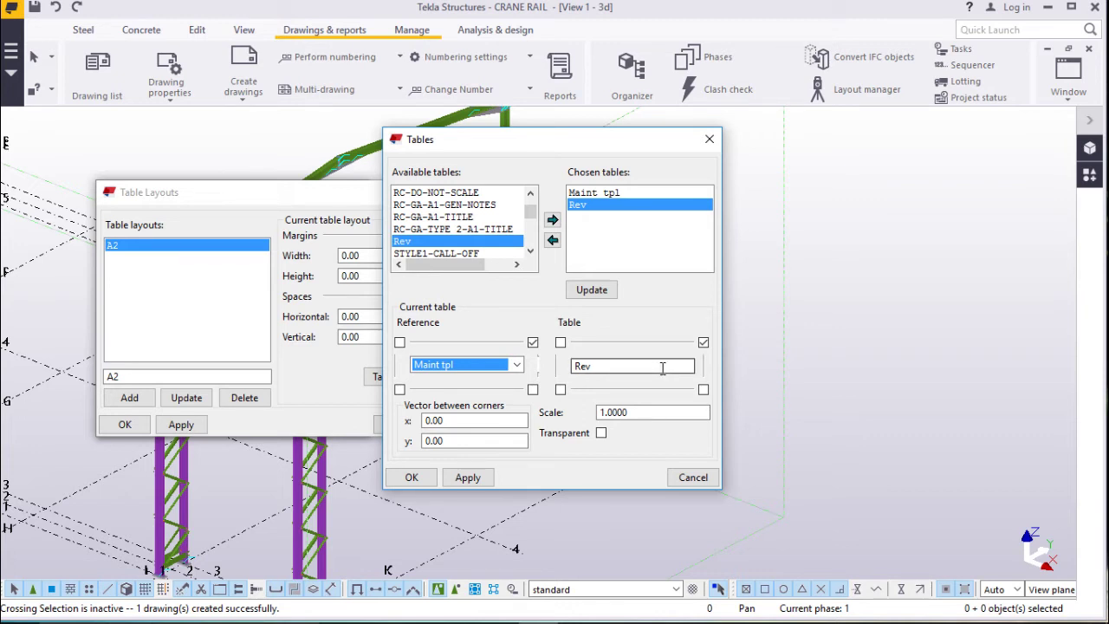
left_click(704, 390)
left_click(704, 343)
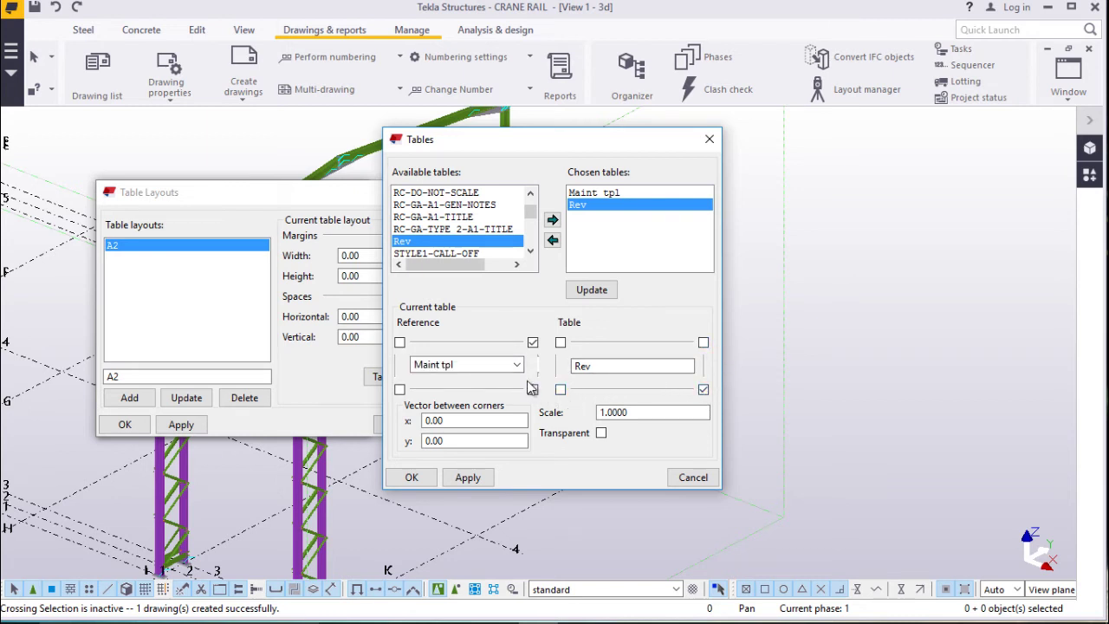
left_click(401, 342)
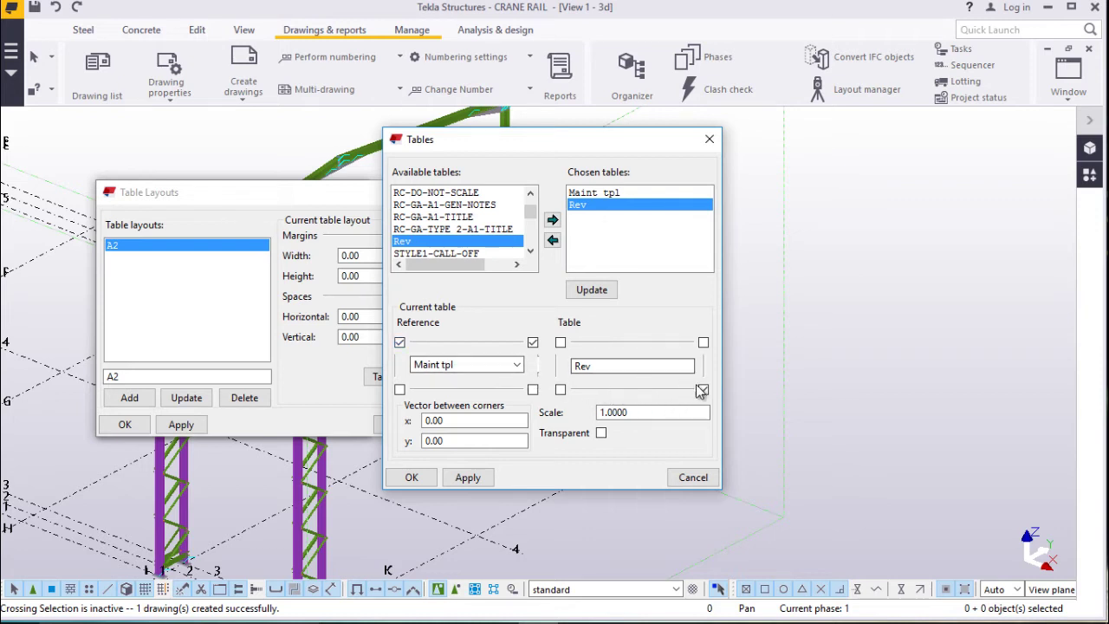
left_click(561, 390)
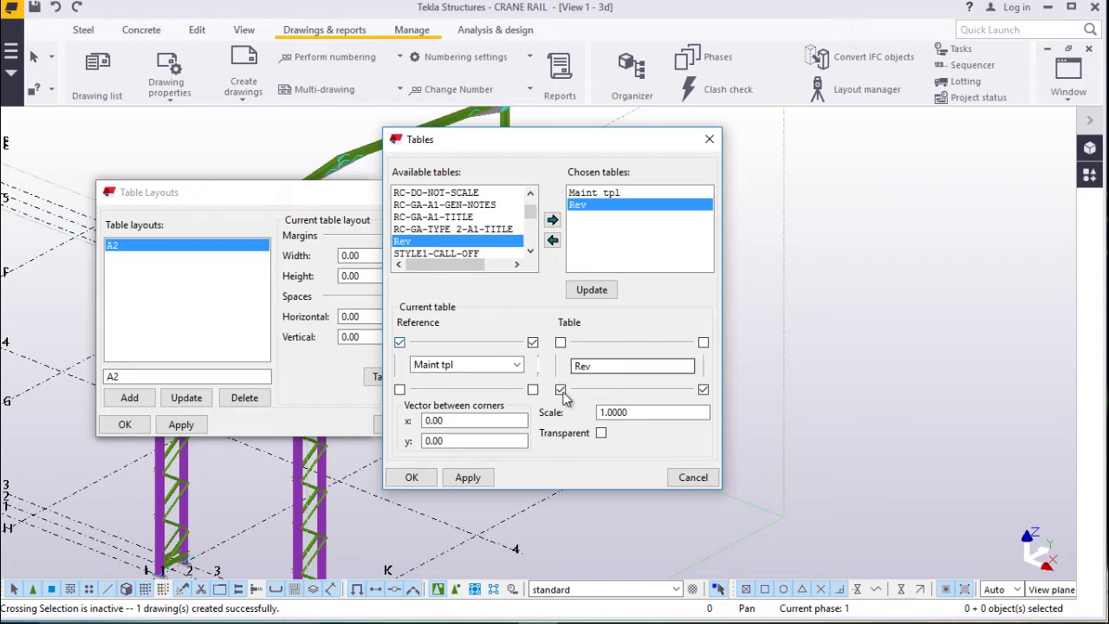
left_click(704, 390)
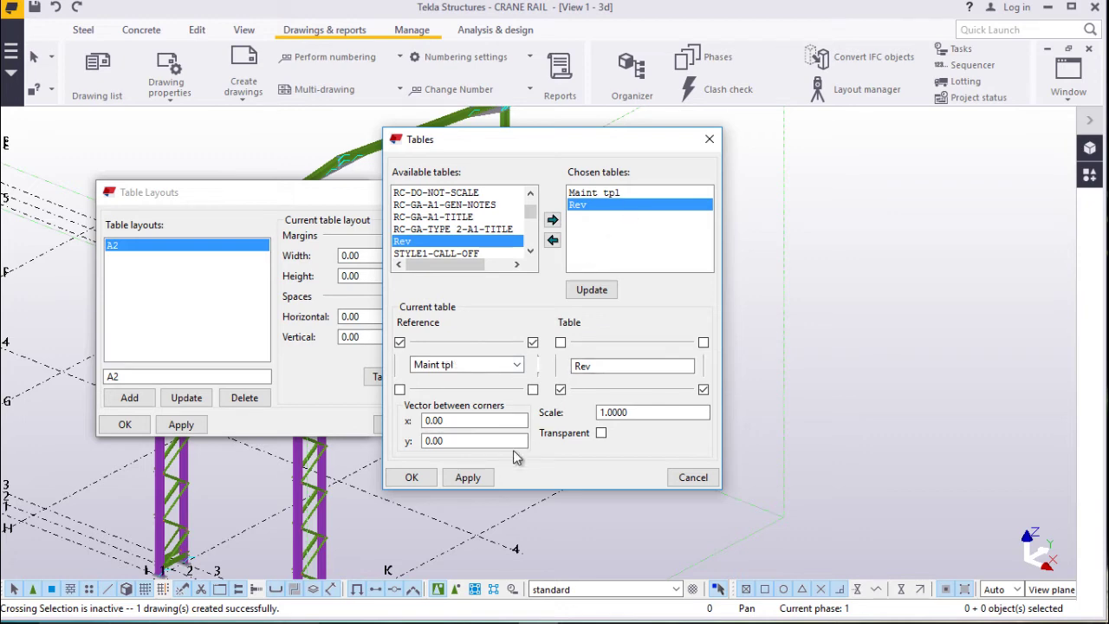
Step: Apply the table settings, update the A2 table layout, and confirm the GA LAY1 layout, closing its dialogs
left_click(468, 479)
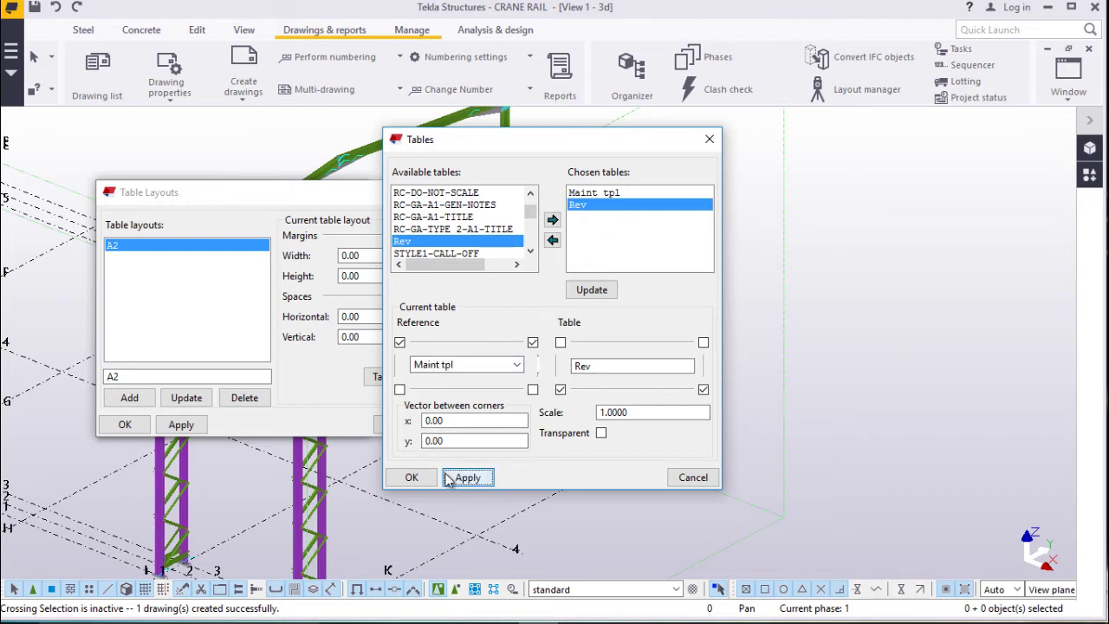
left_click(414, 477)
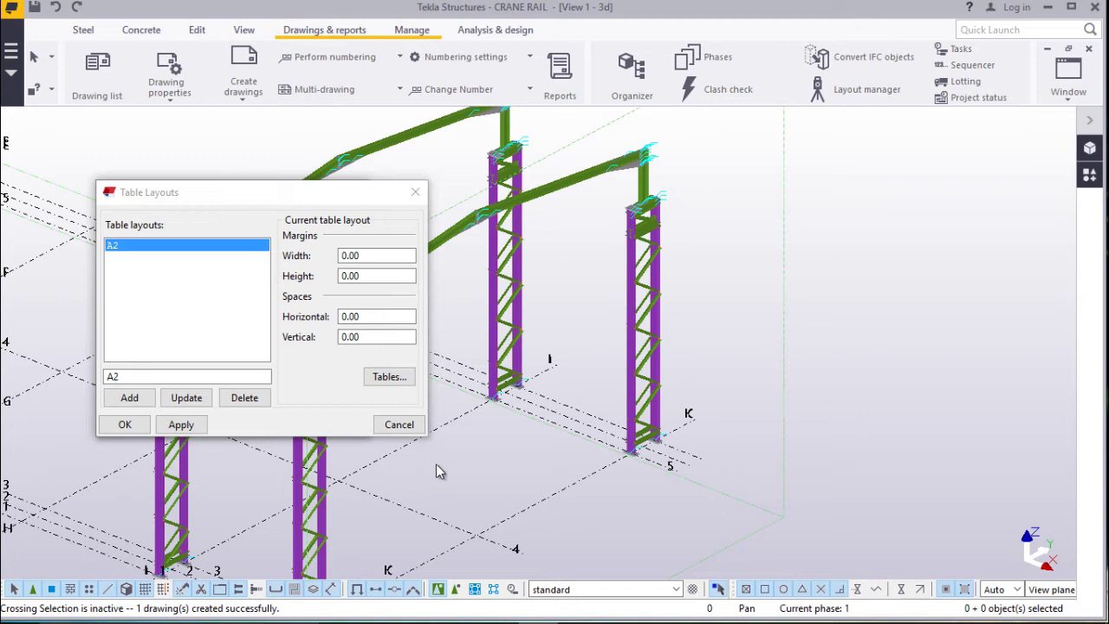
left_click(187, 400)
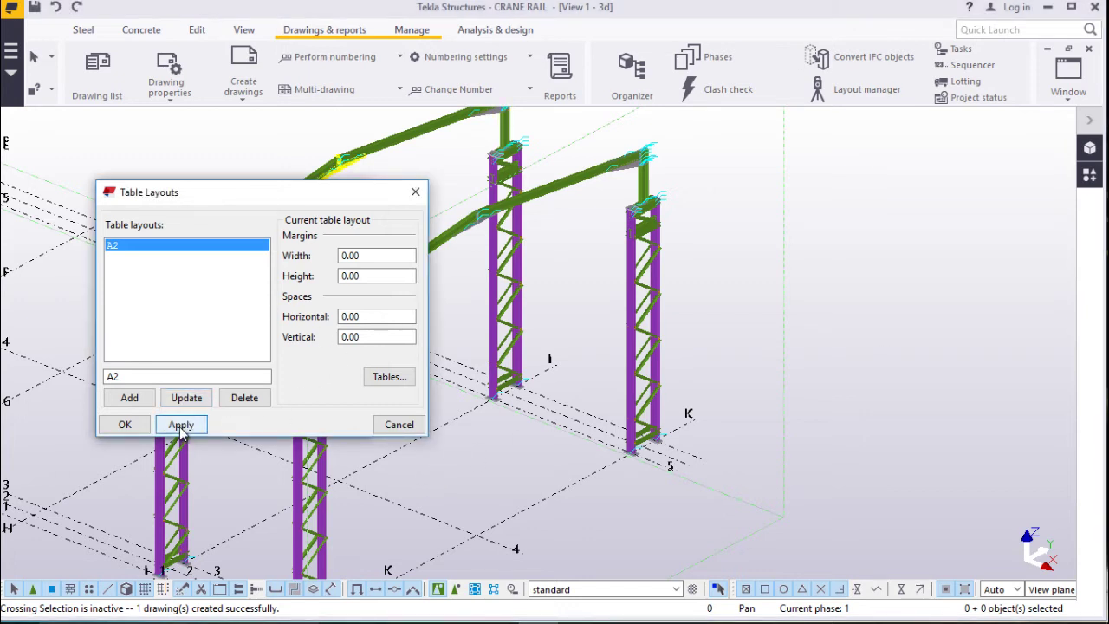
left_click(129, 426)
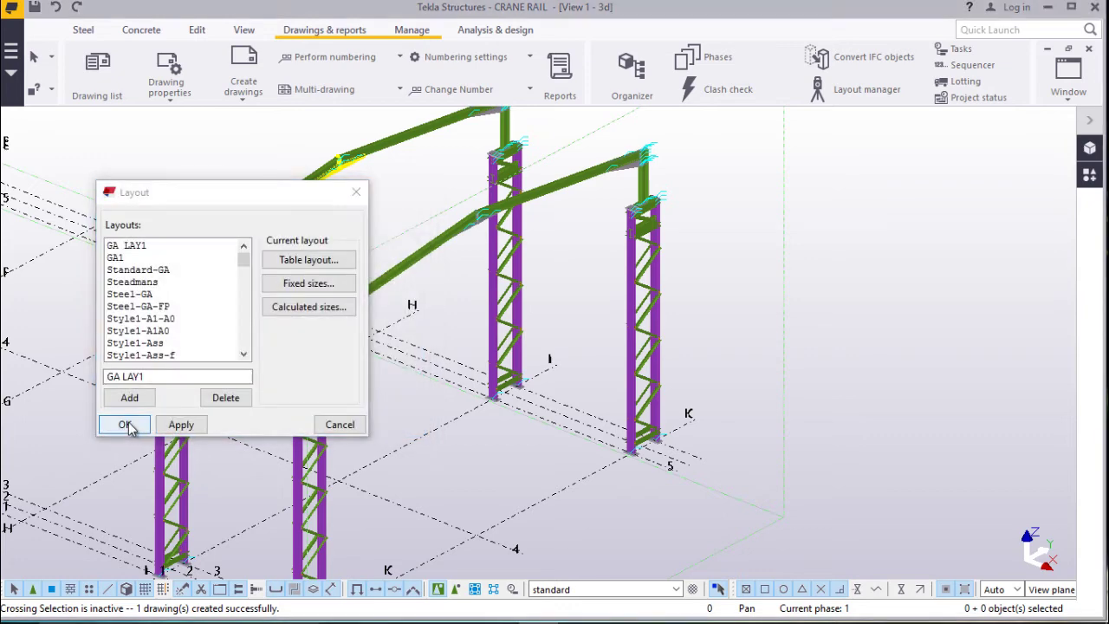
left_click(185, 426)
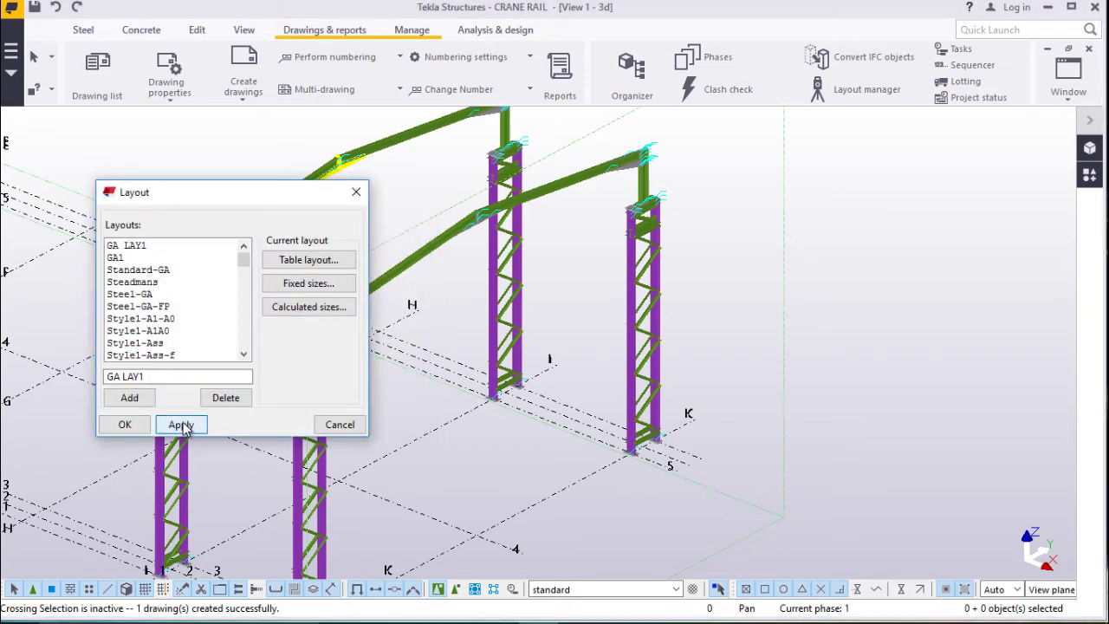
left_click(125, 425)
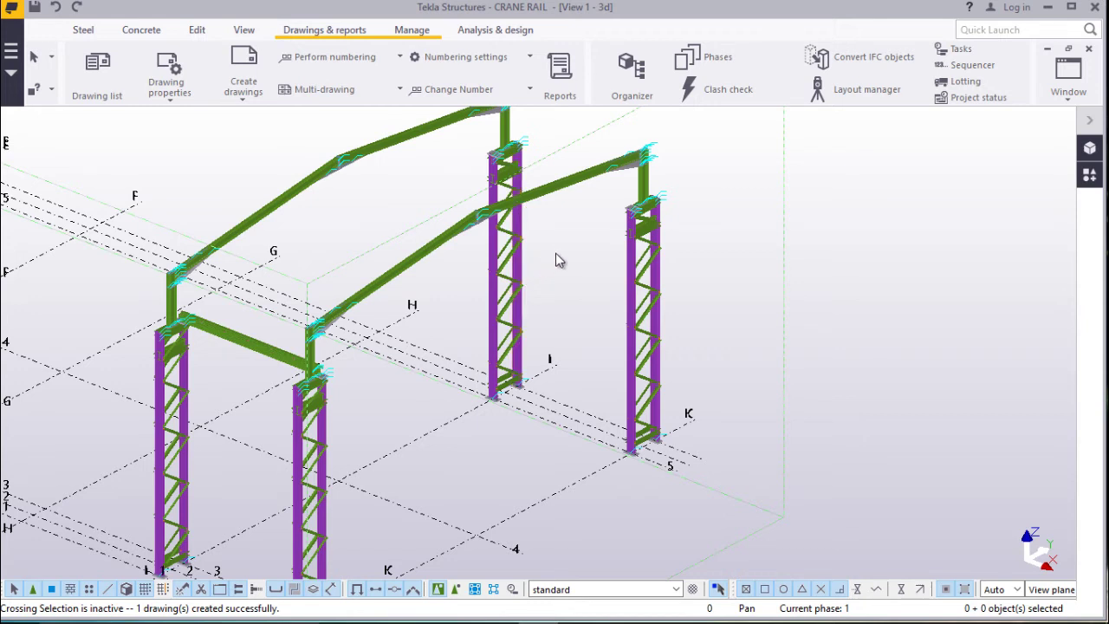
Step: Open the project properties for editing and enter the builder's initials in the Builder field
left_click(13, 82)
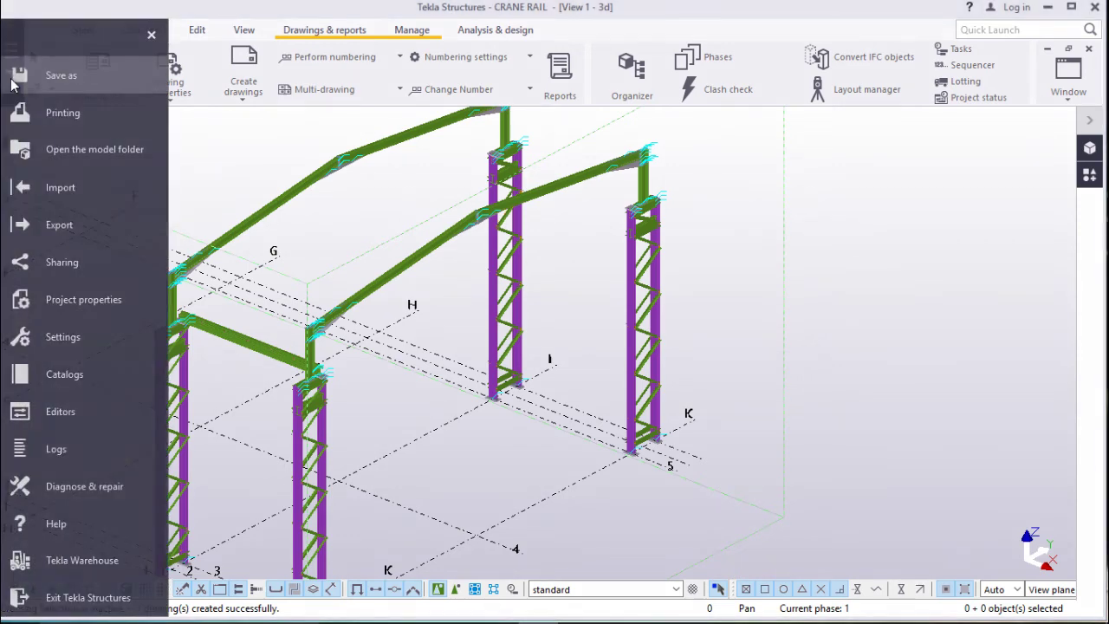
left_click(78, 297)
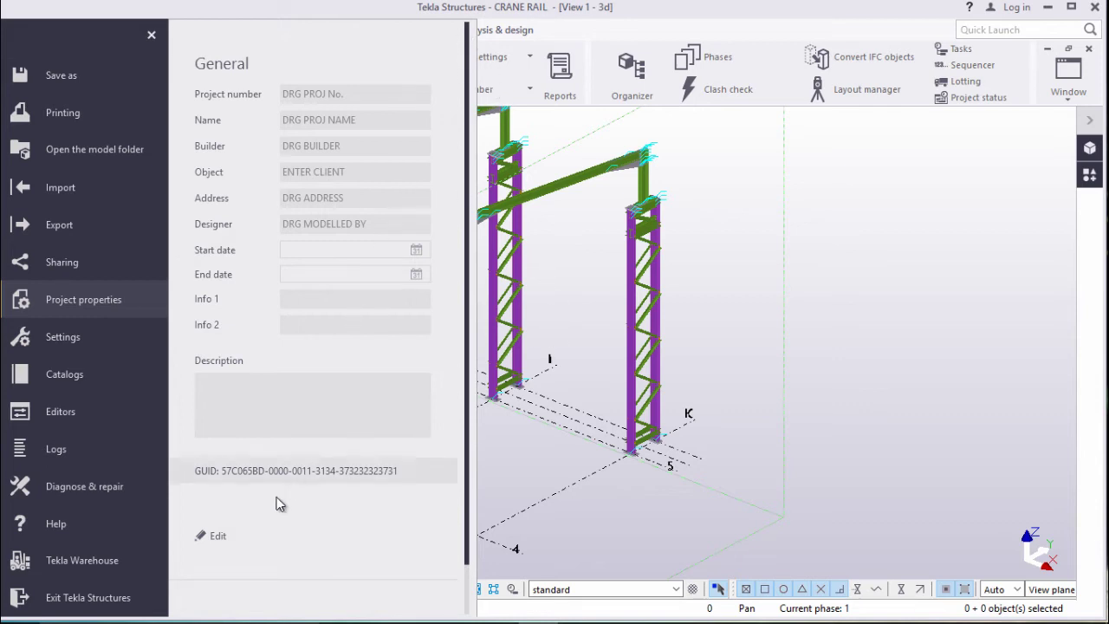
left_click(217, 536)
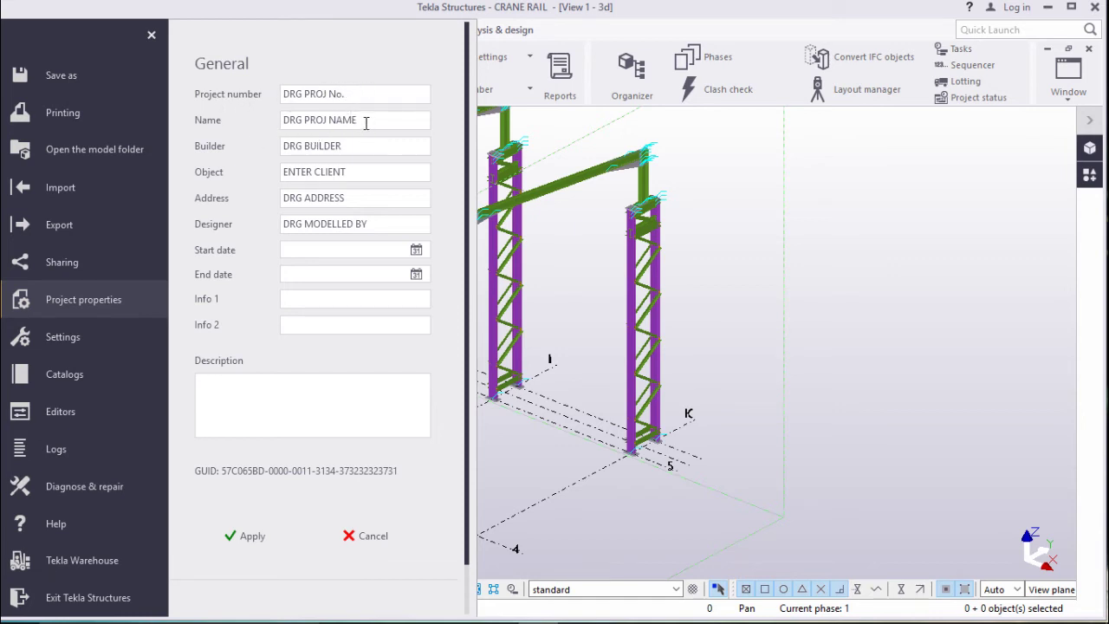
left_click_drag(340, 145, 260, 148)
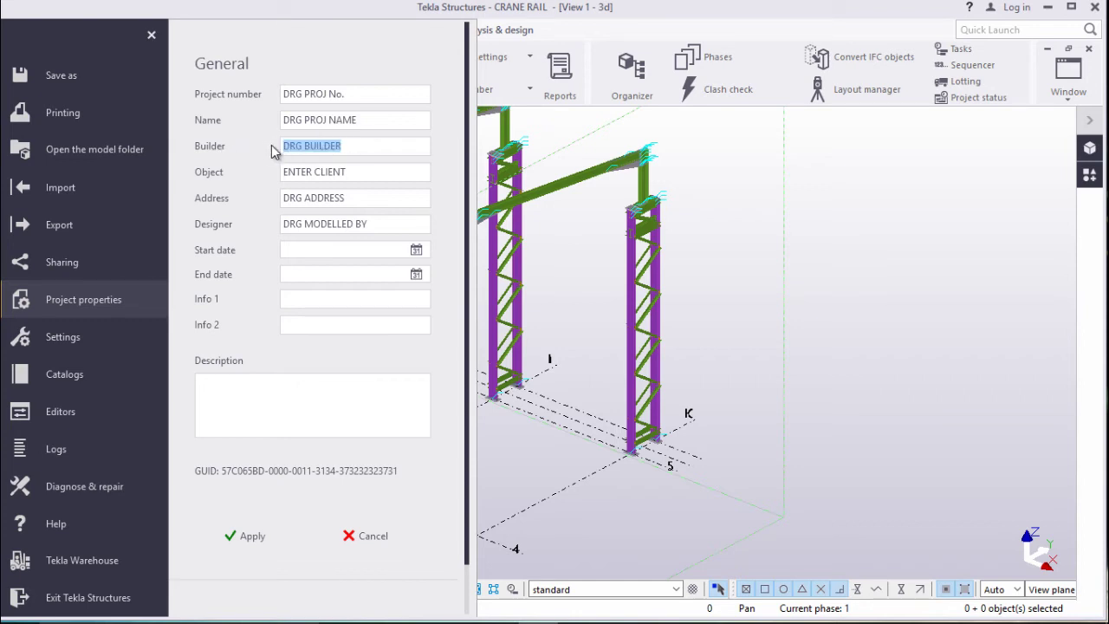
type("M.D")
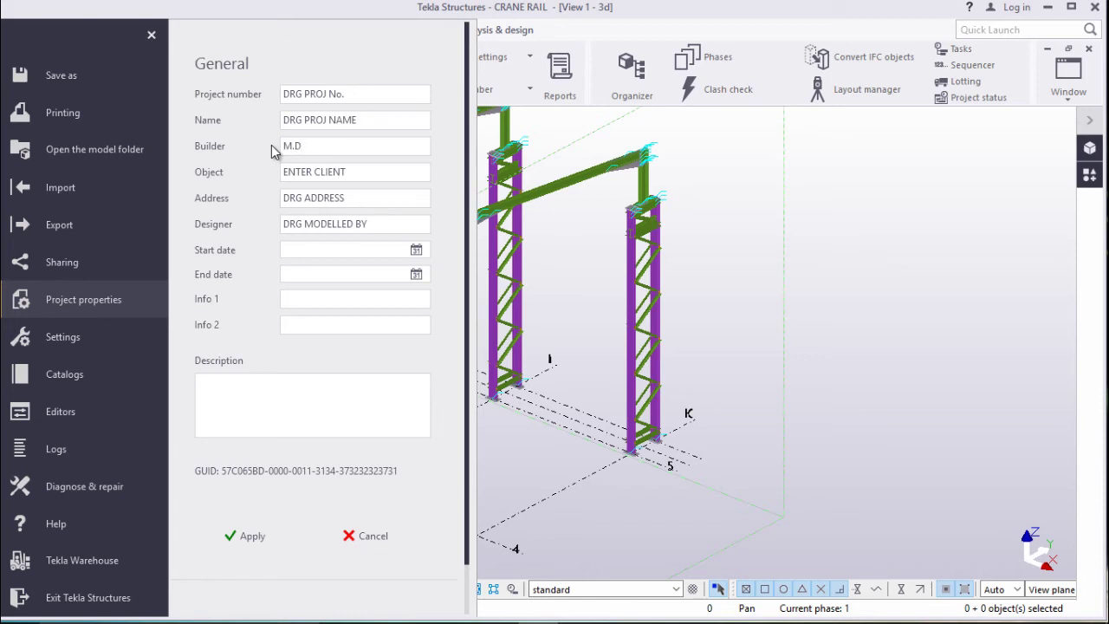
Step: Enter the client's name in the Object field and the designer's name in the Designer field
left_click_drag(366, 173, 277, 184)
type("MAURICE")
left_click_drag(381, 227, 274, 224)
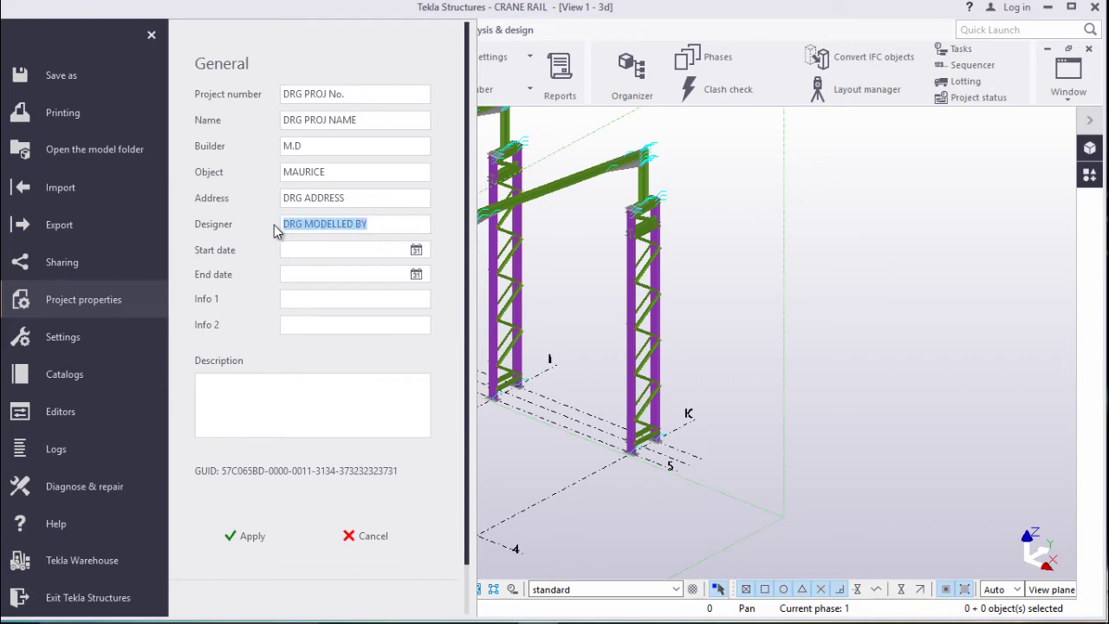
type("D")
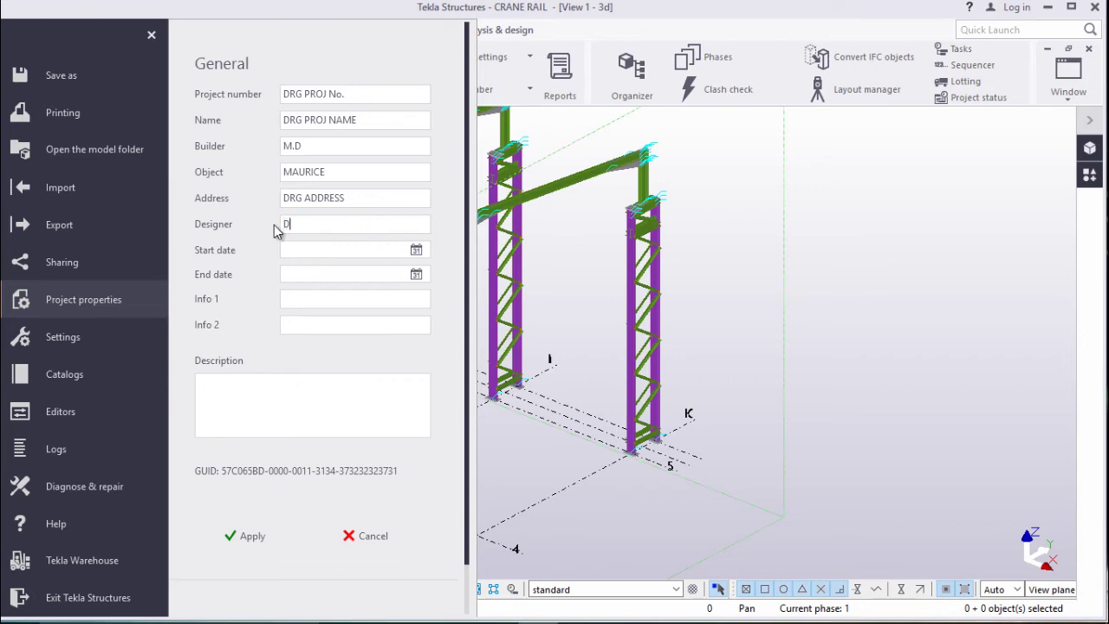
type("IMBA")
left_click(329, 249)
Step: Set the project name to CRANE, apply the project properties and return to the model view
left_click_drag(369, 120, 275, 118)
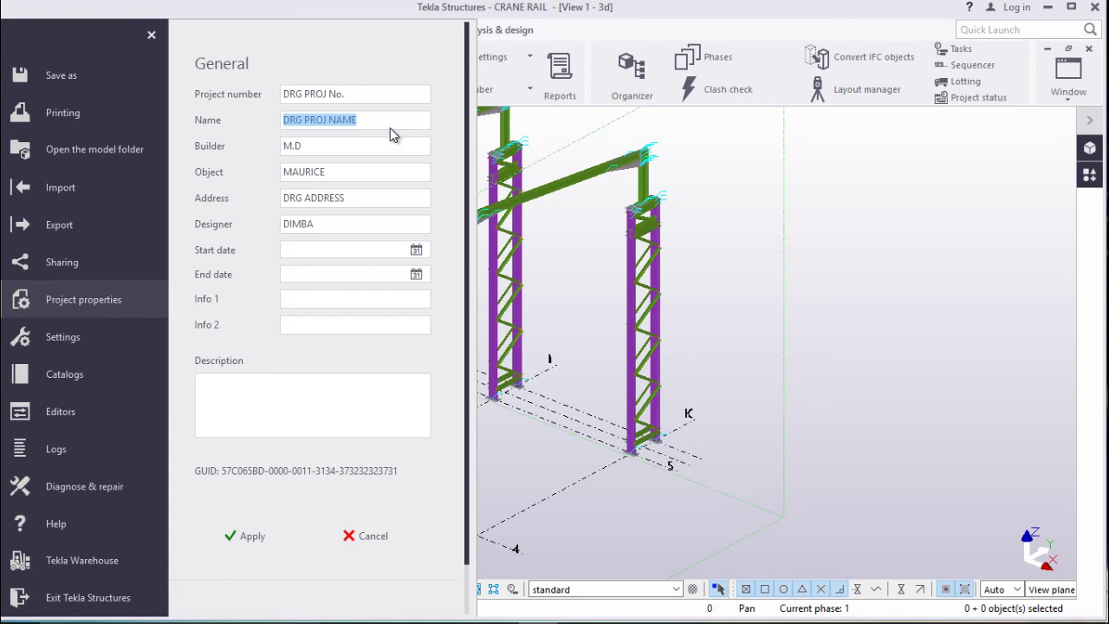
type("CR")
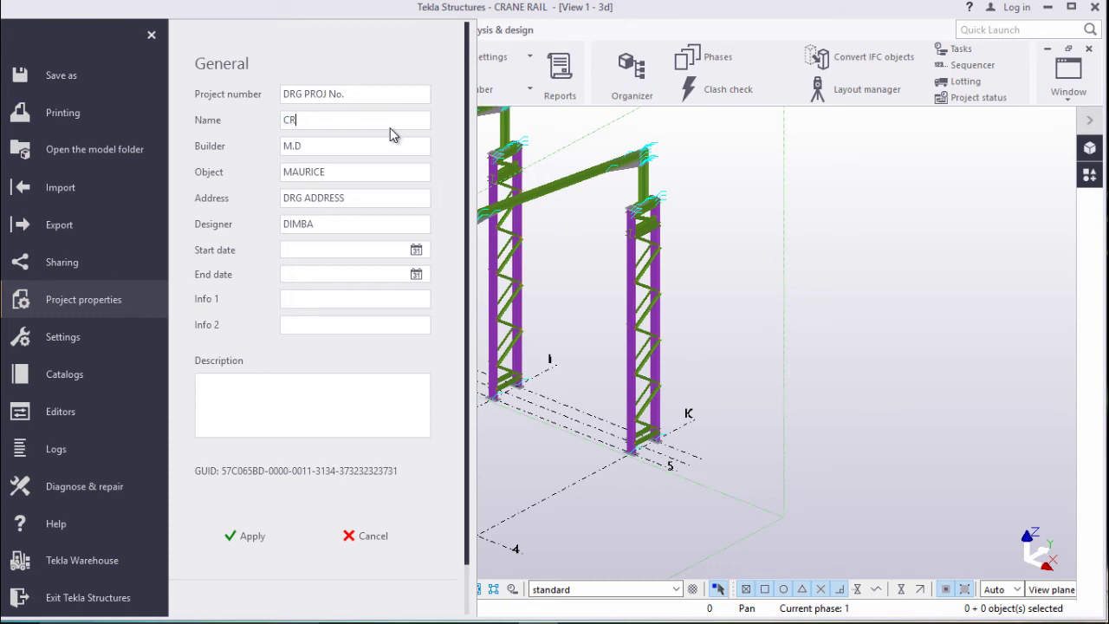
type("ANE")
left_click_drag(353, 96, 282, 97)
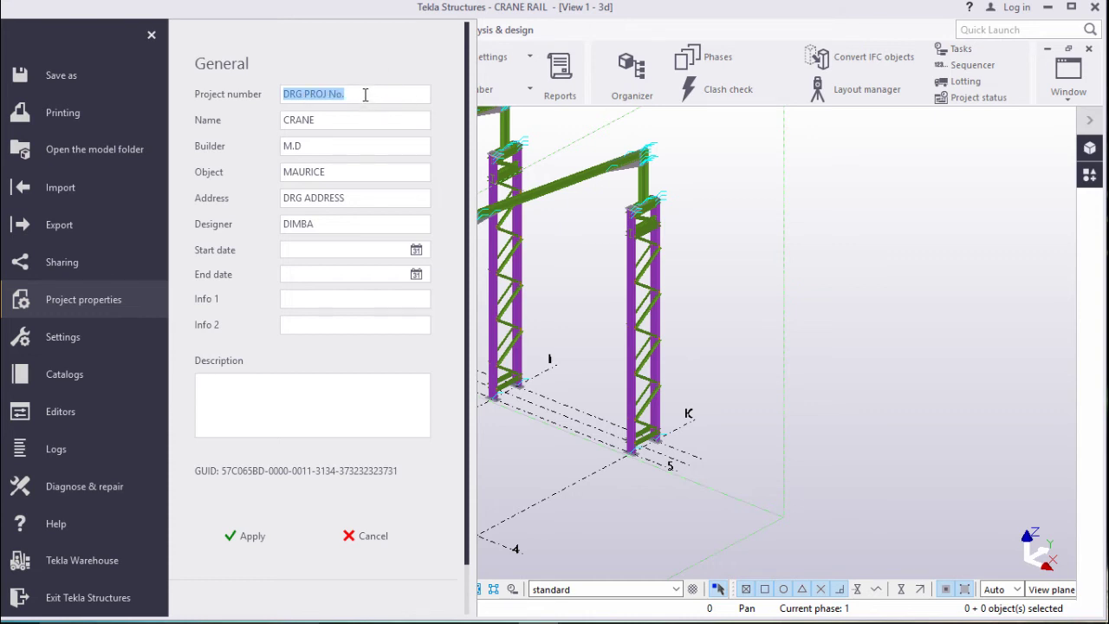
left_click(256, 535)
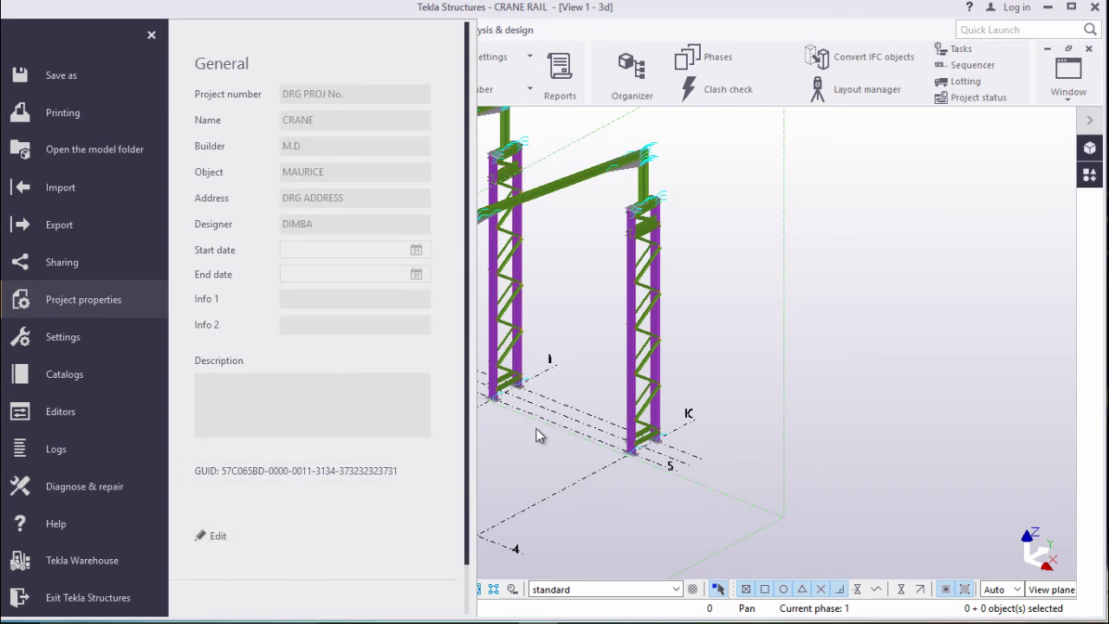
left_click(526, 453)
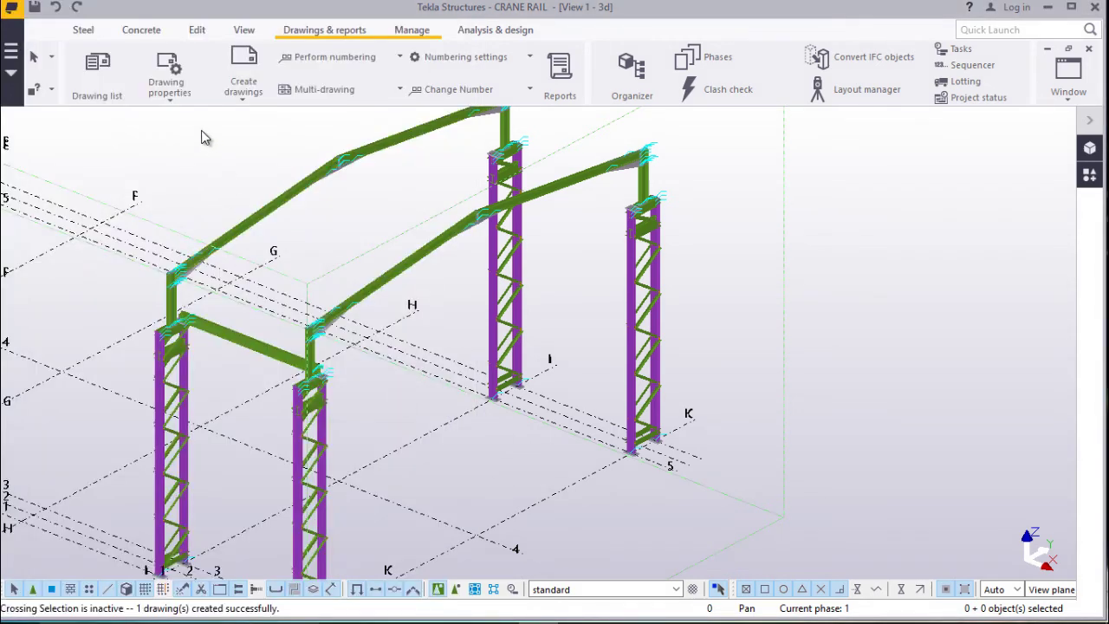
left_click(169, 99)
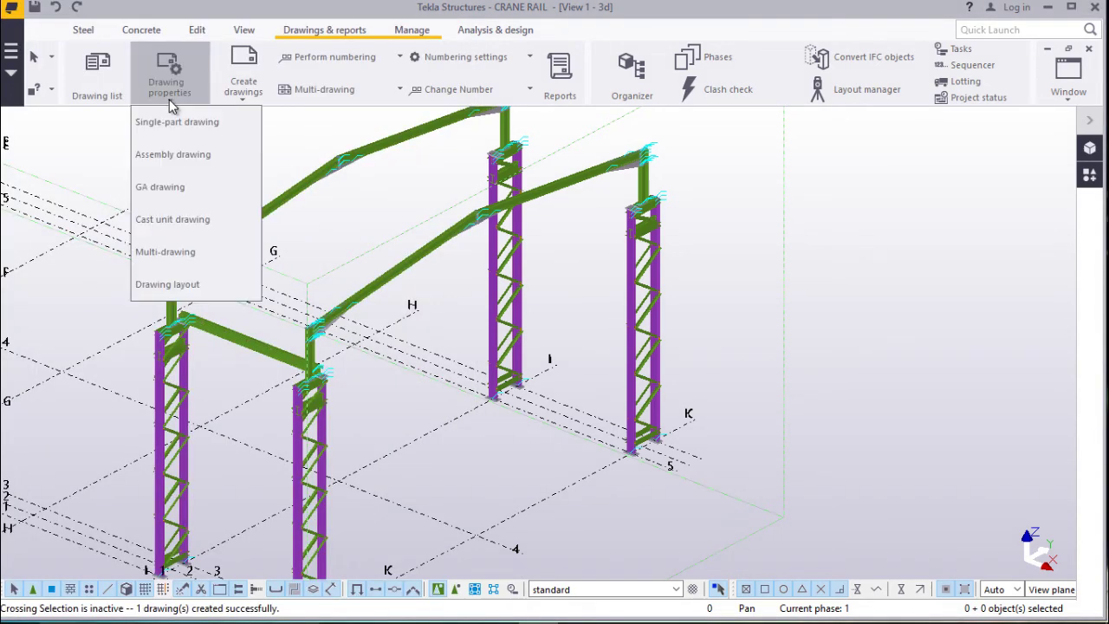
left_click(312, 122)
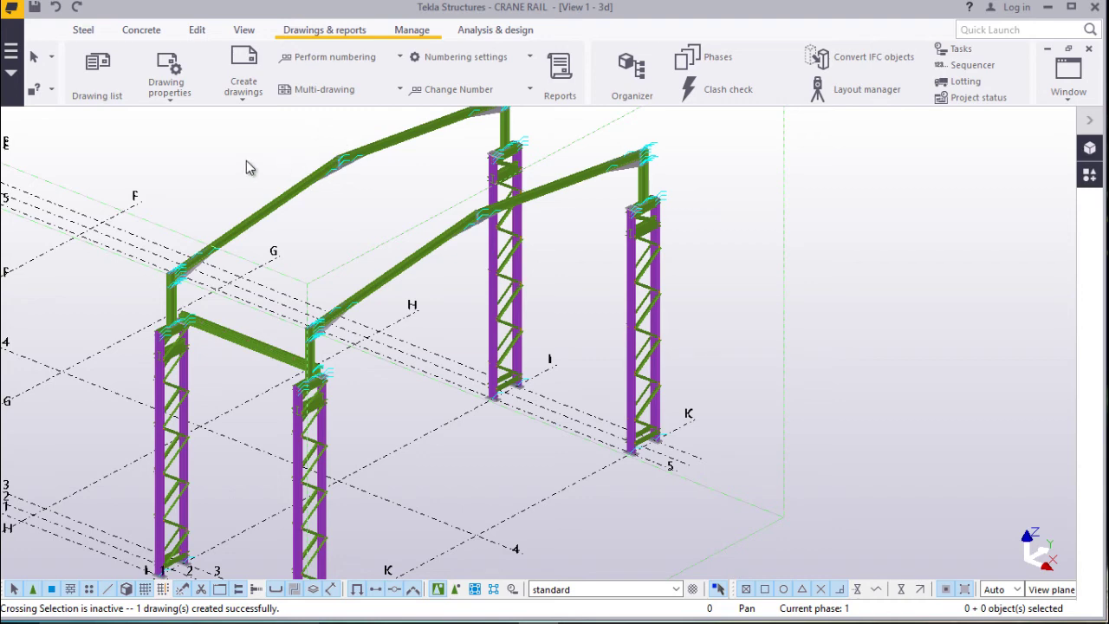
Step: Create a single-part drawing of the rear frame's upper rafter beam and open the M.27 drawing from the drawing list
scroll(394, 131, "up", 2)
scroll(394, 131, "up", 2)
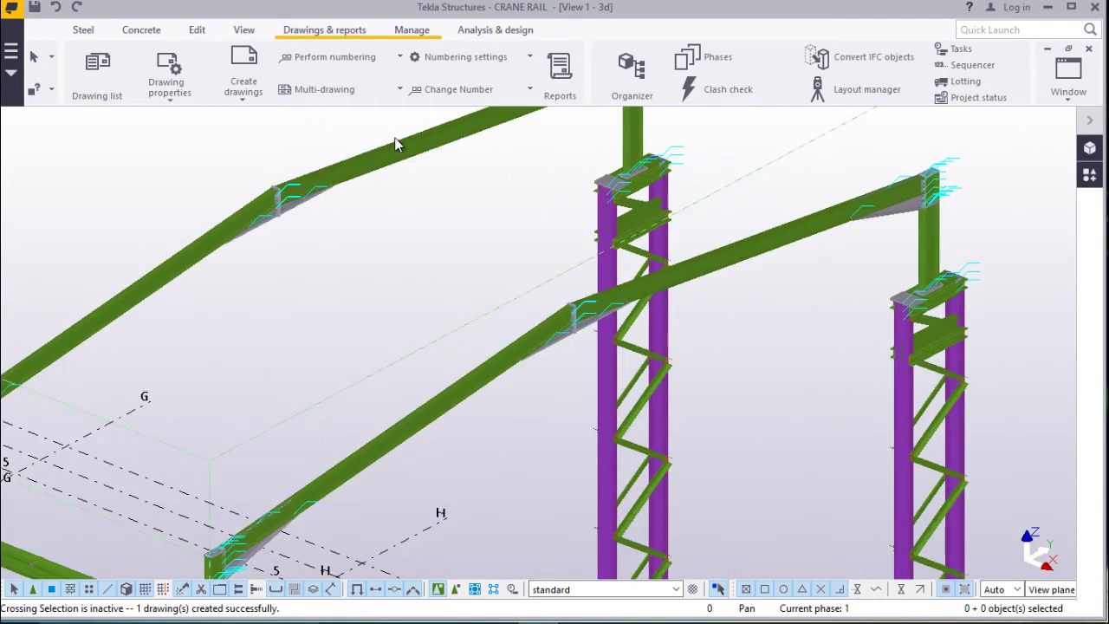
left_click(394, 171)
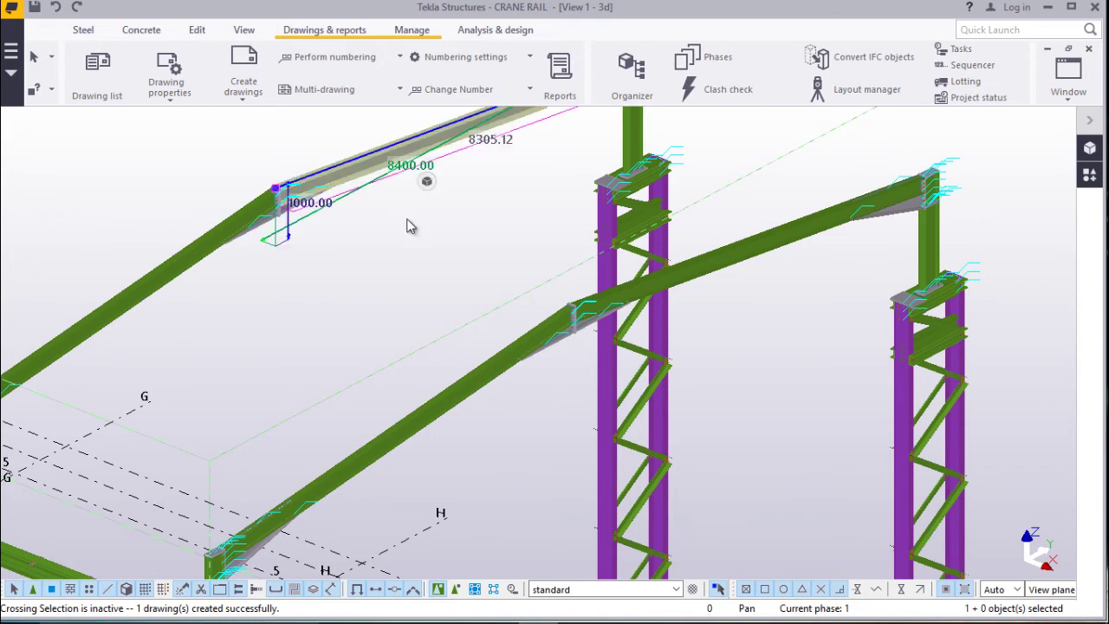
right_click(365, 173)
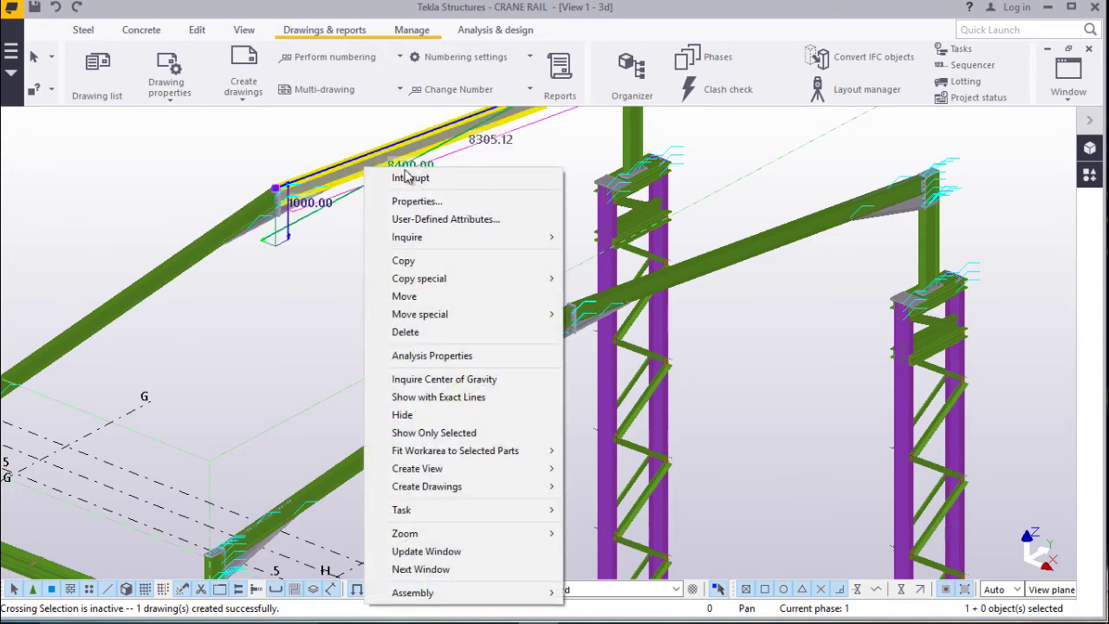
mouse_move(455, 489)
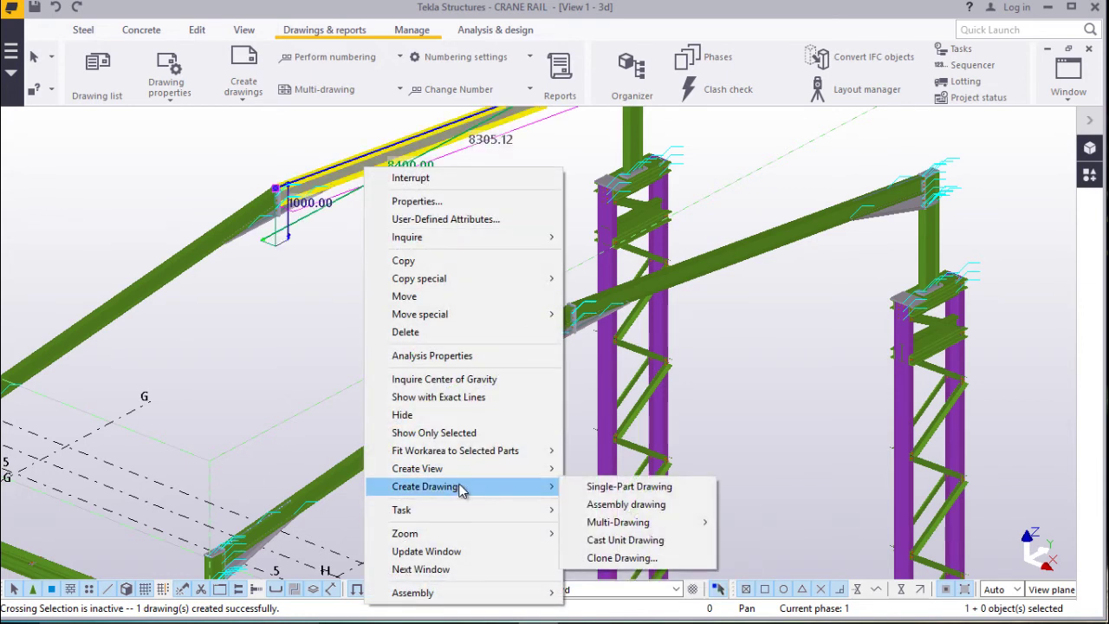
left_click(630, 487)
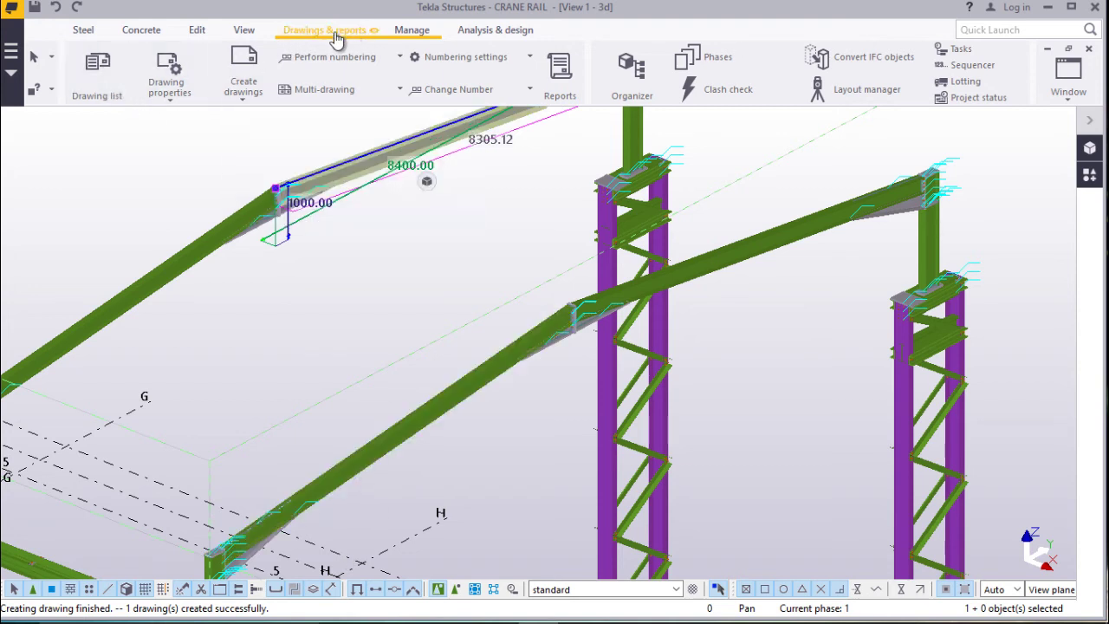
left_click(100, 78)
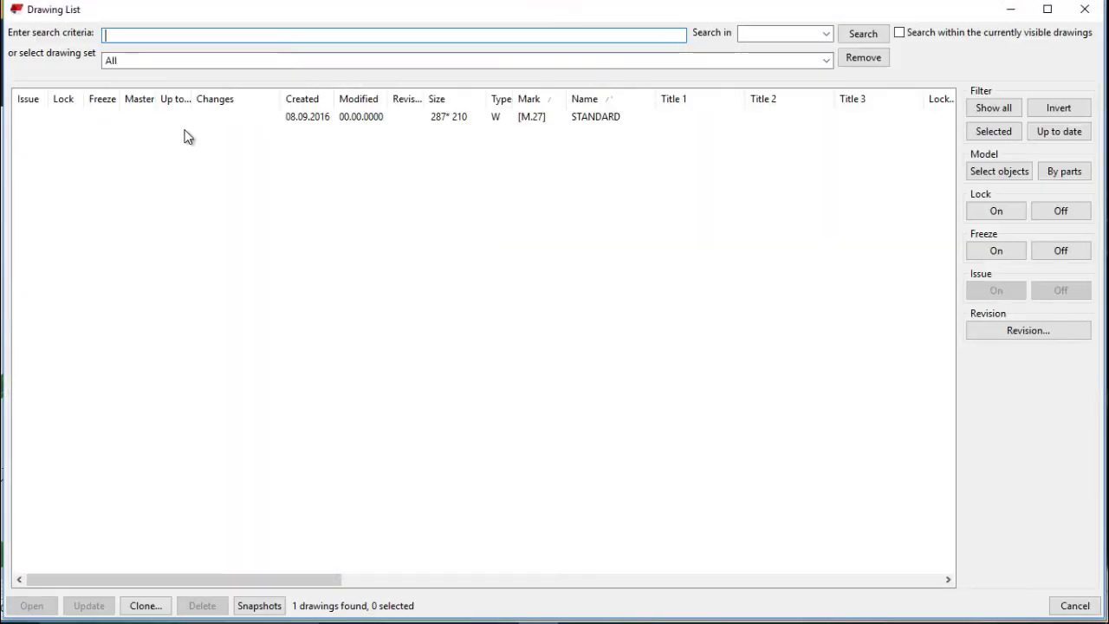
double_click(370, 119)
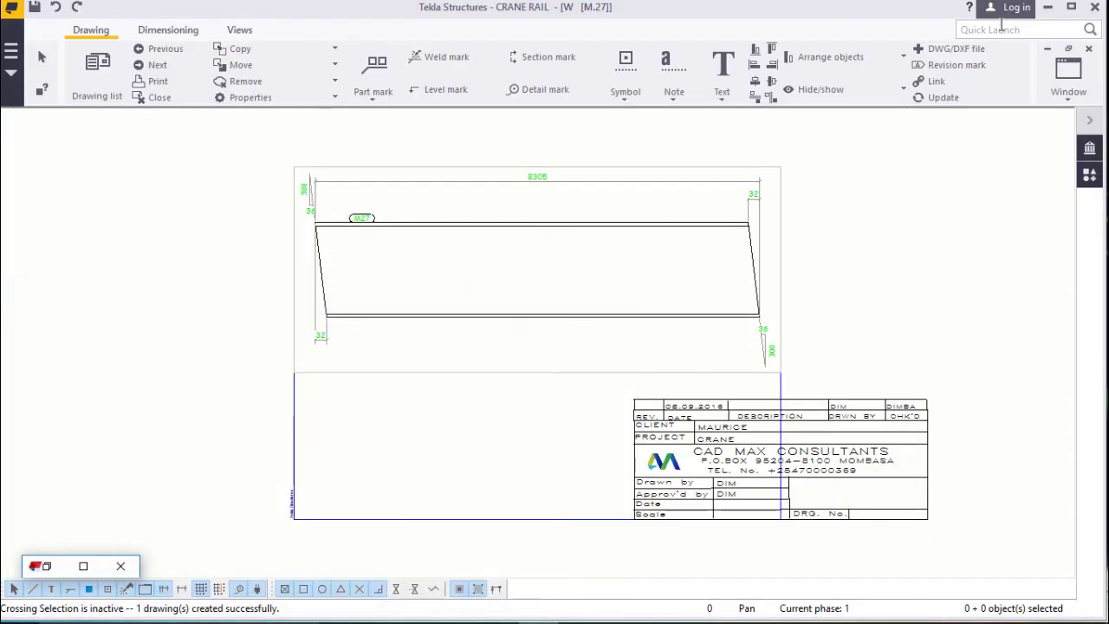
Step: Examine the client, project, drawn-by, approved-by and revision entries in the drawing's title block and revision table
scroll(769, 523, "up", 2)
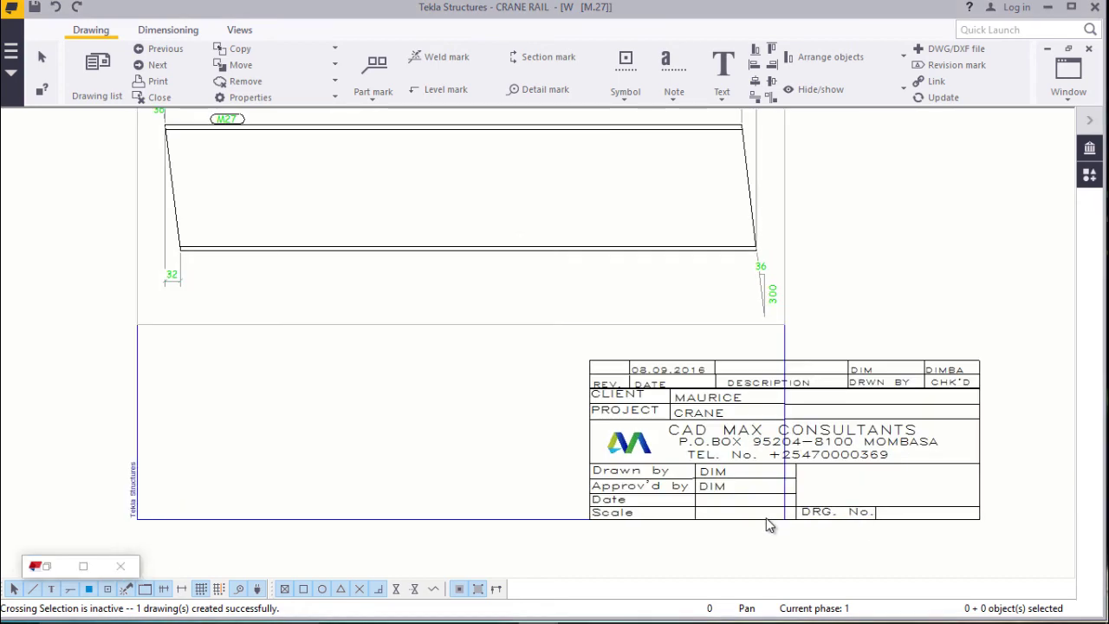
scroll(770, 524, "up", 2)
scroll(538, 442, "down", 2)
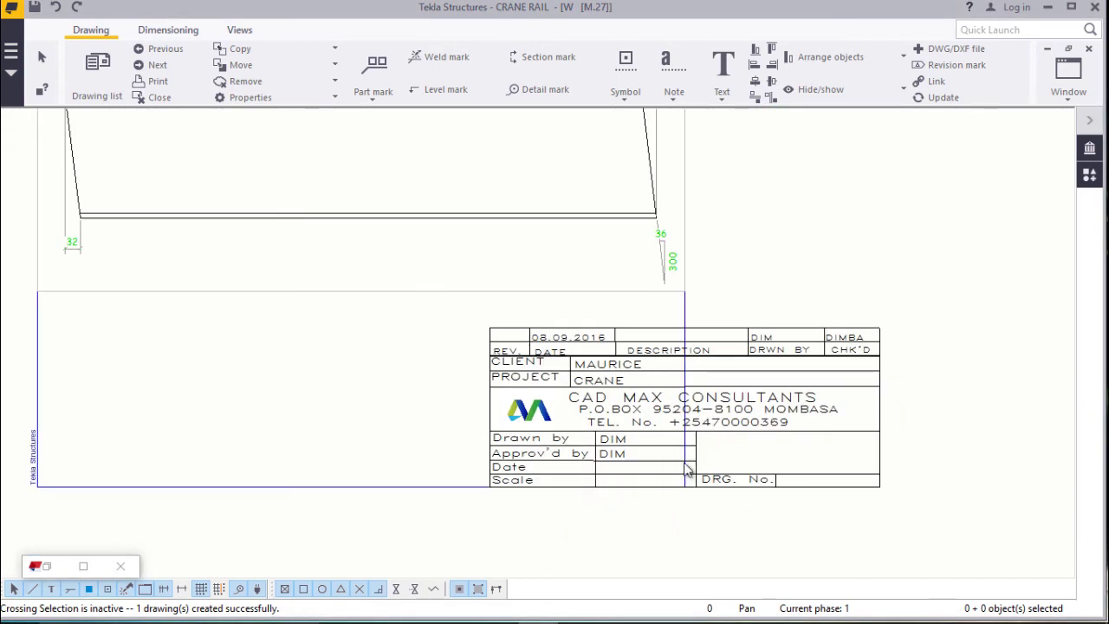
scroll(682, 472, "up", 3)
scroll(649, 476, "down", 3)
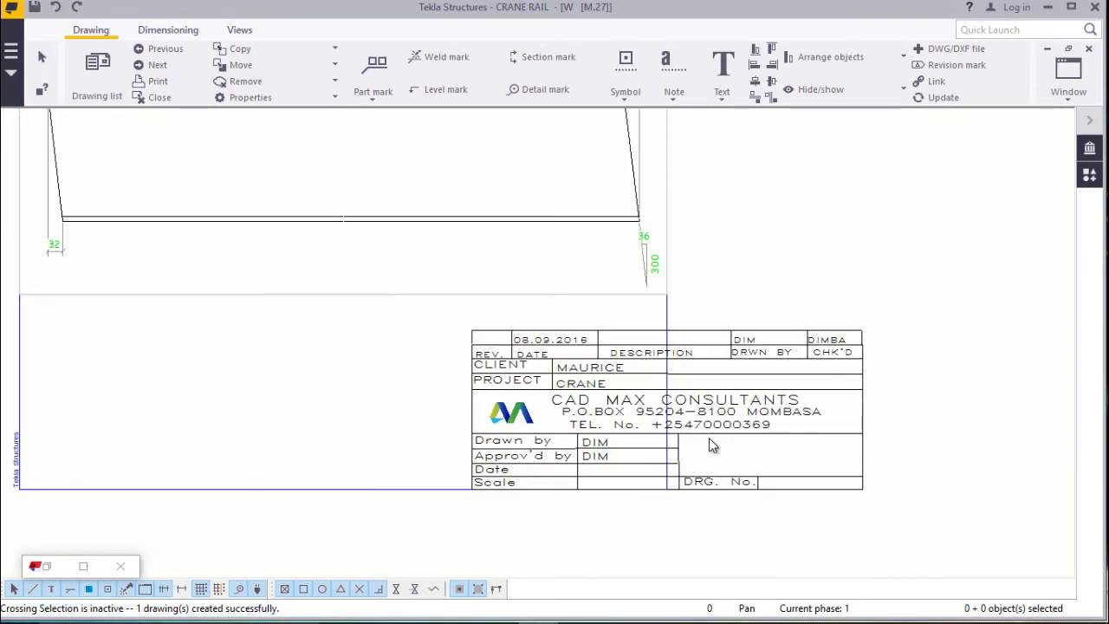
scroll(708, 448, "up", 2)
scroll(876, 319, "up", 5)
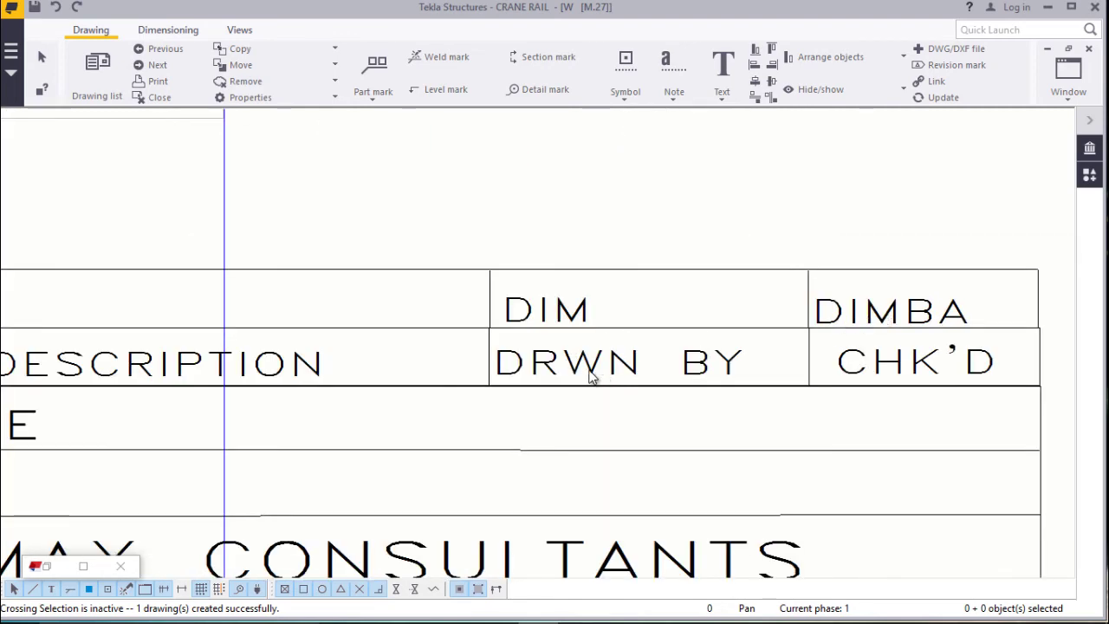
scroll(942, 364, "down", 2)
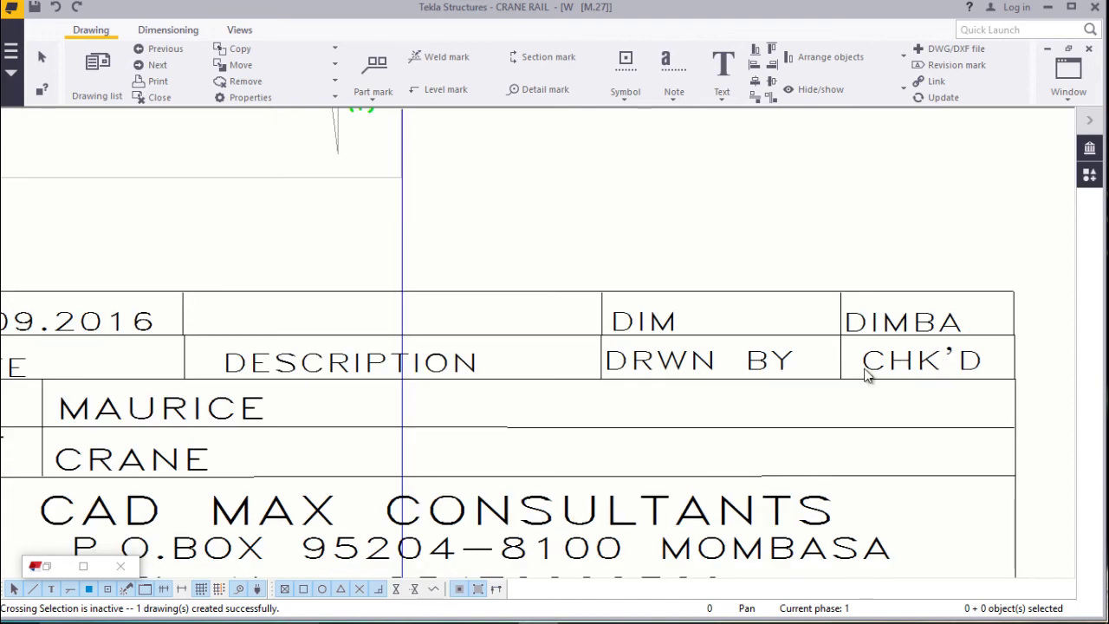
scroll(424, 390, "down", 1)
scroll(91, 347, "down", 2)
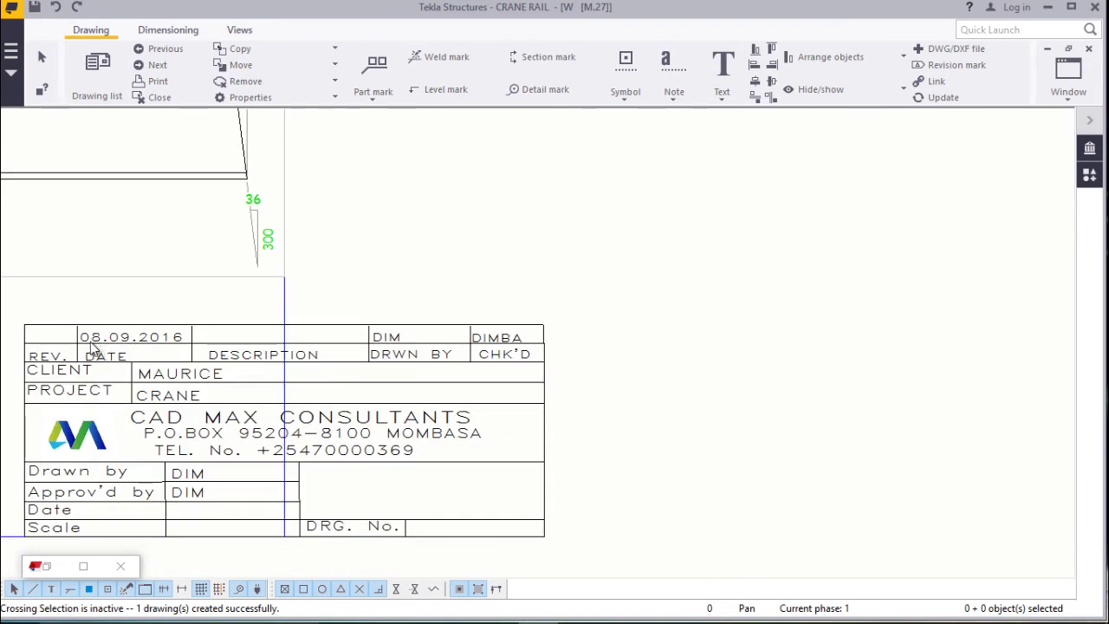
scroll(130, 346, "up", 1)
scroll(318, 340, "down", 1)
scroll(319, 341, "down", 1)
scroll(152, 390, "up", 3)
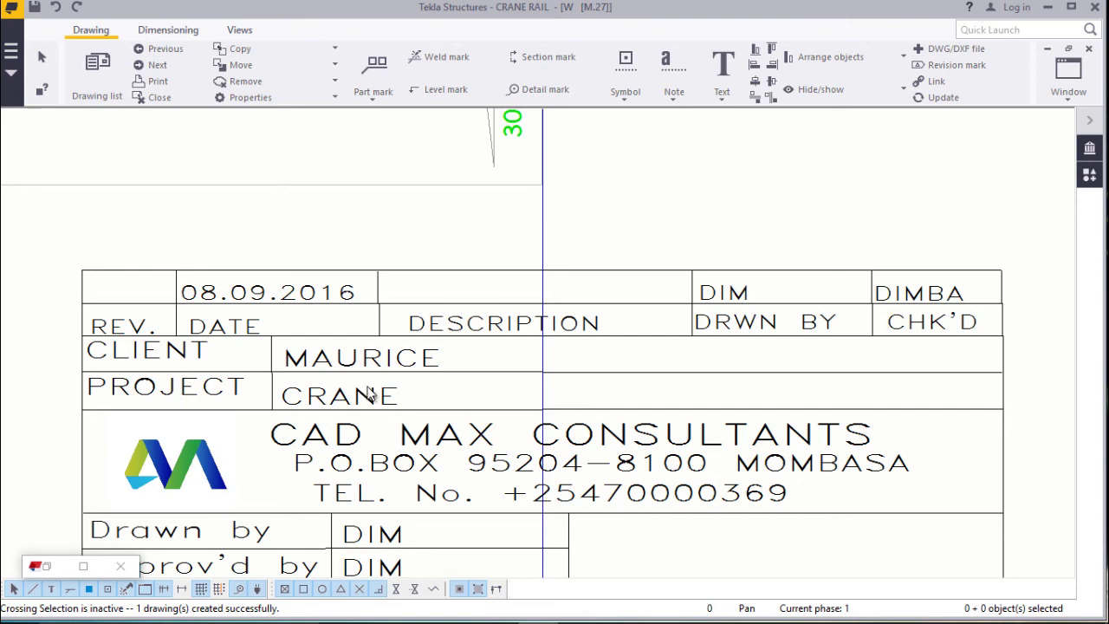
scroll(369, 394, "down", 2)
scroll(329, 504, "up", 2)
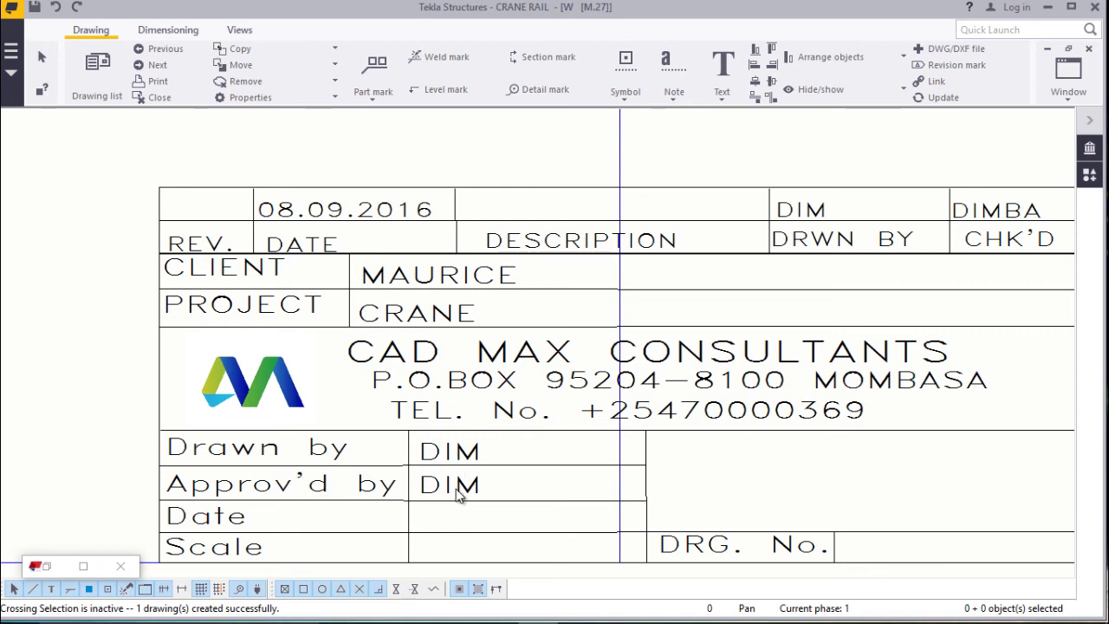
scroll(459, 492, "down", 2)
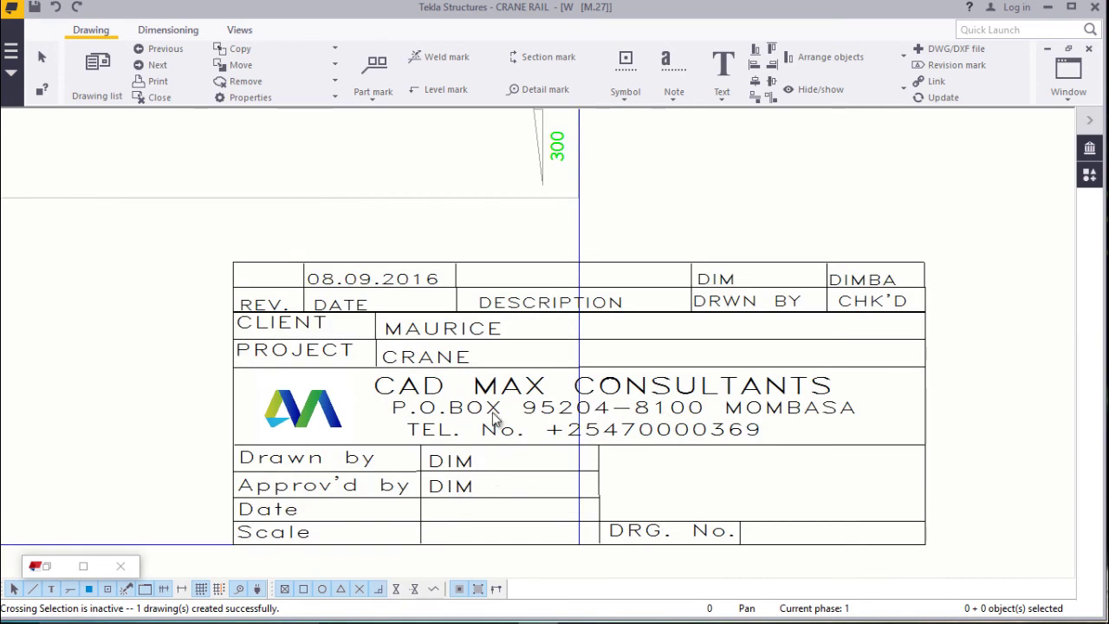
scroll(494, 418, "up", 2)
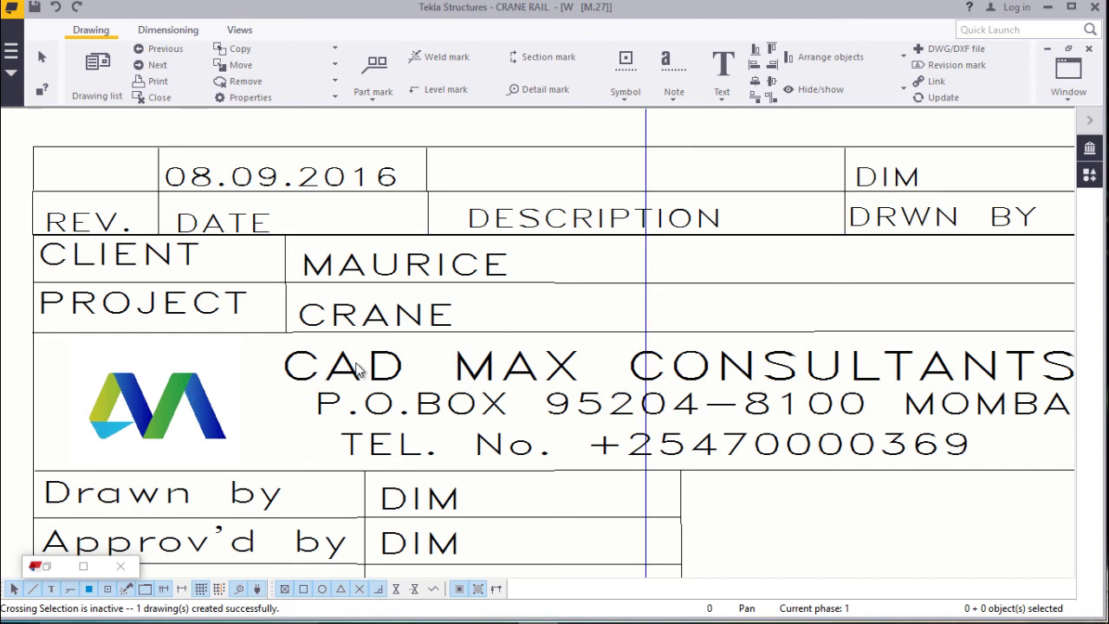
scroll(360, 368, "down", 2)
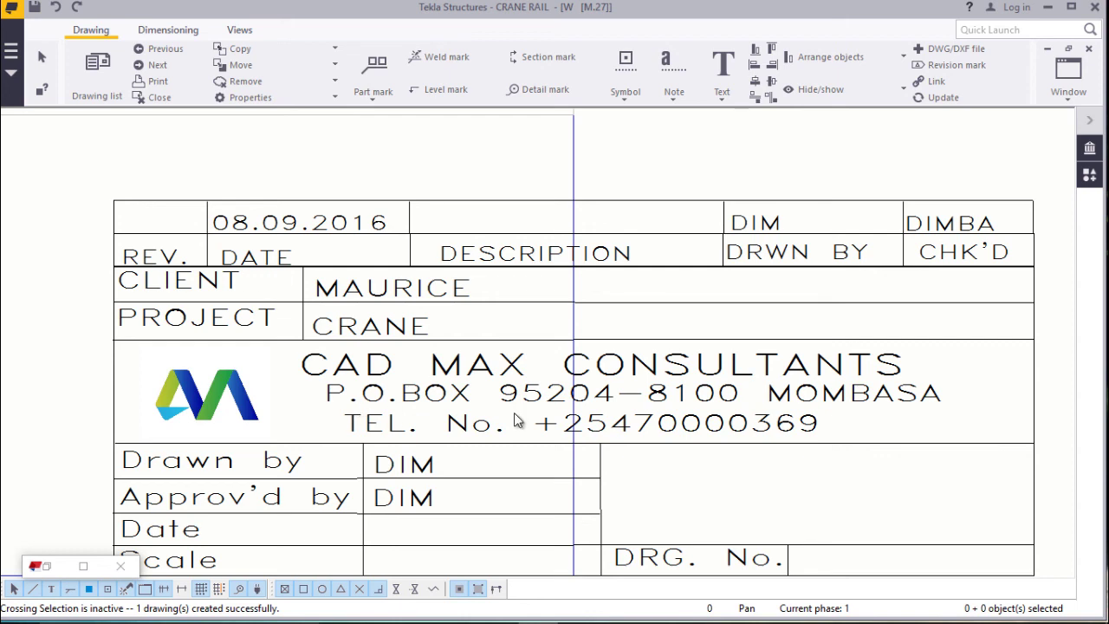
scroll(698, 392, "down", 5)
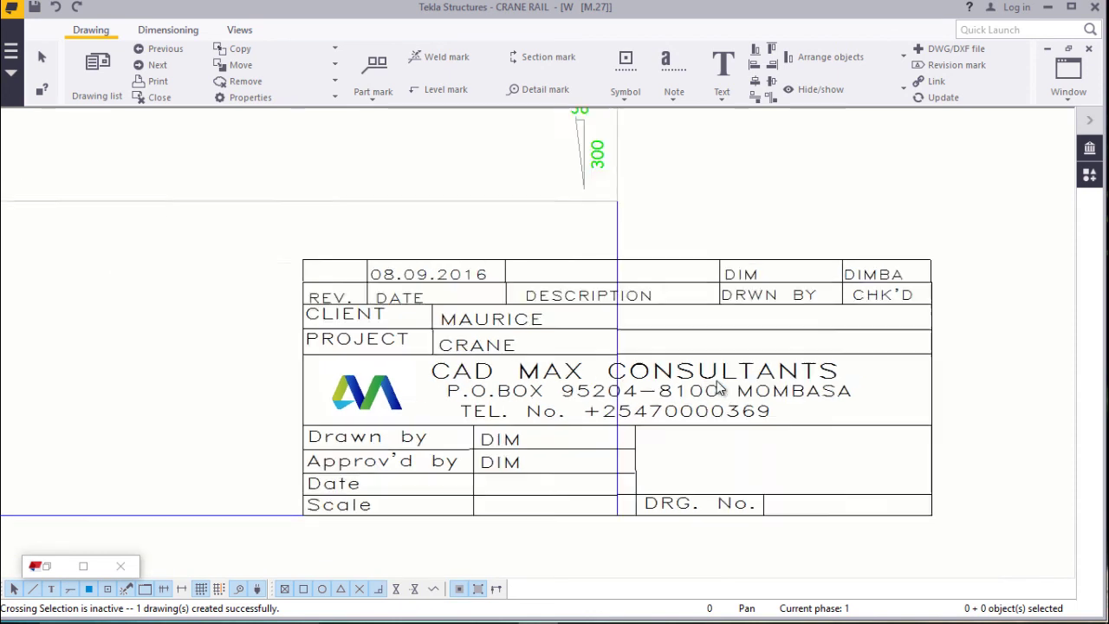
scroll(659, 410, "down", 1)
scroll(502, 399, "up", 6)
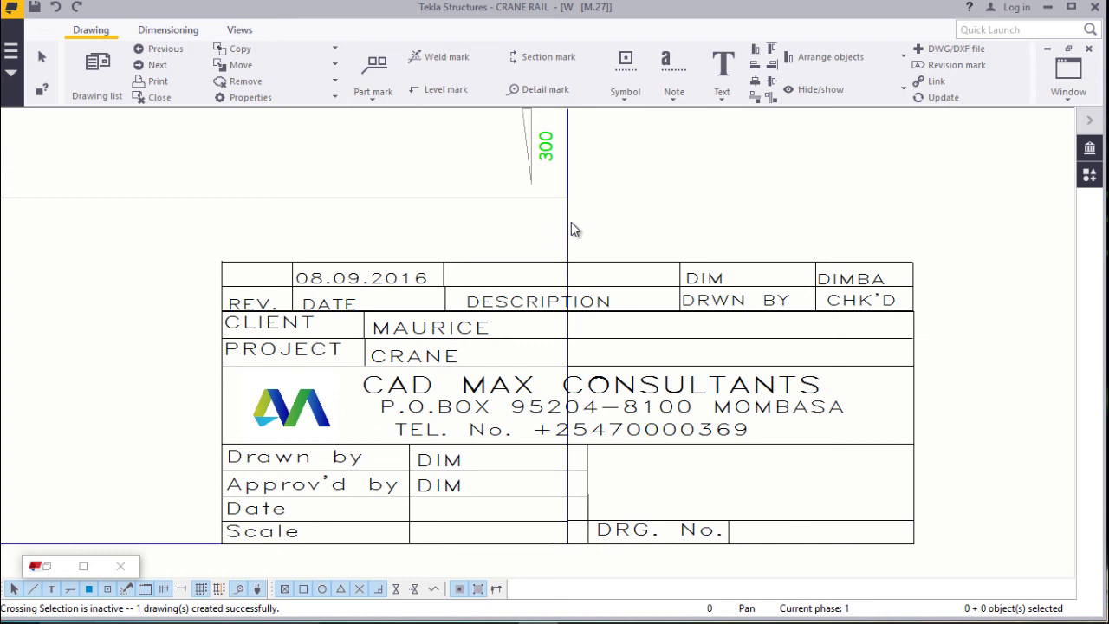
Step: Set the single-part drawing's specified size to 510 × 420 in its layout properties and modify the drawing
double_click(554, 252)
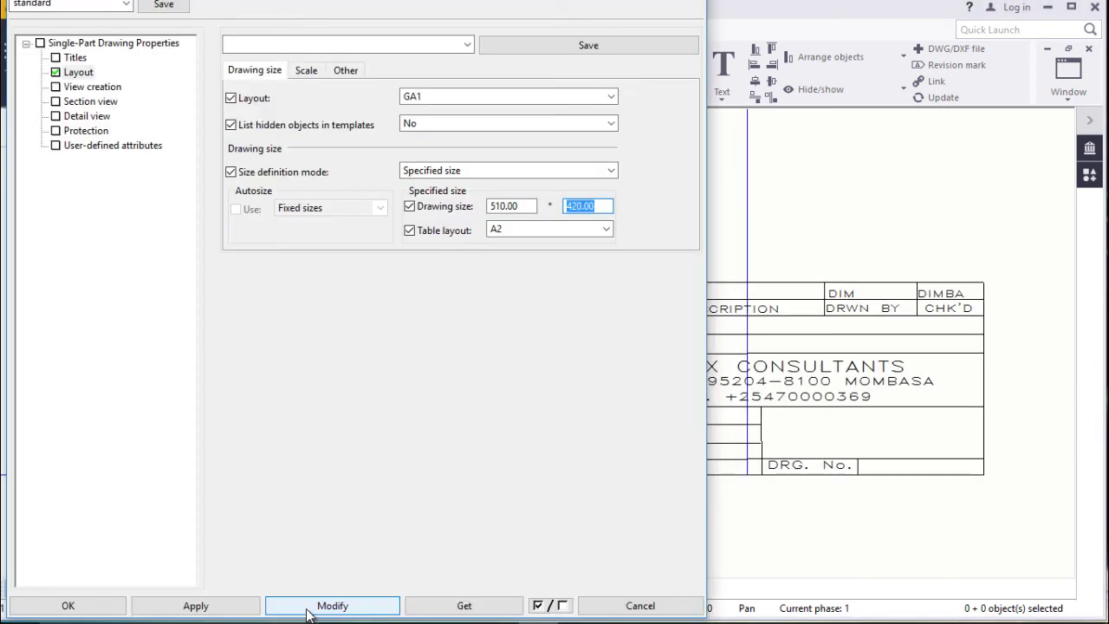
left_click(308, 606)
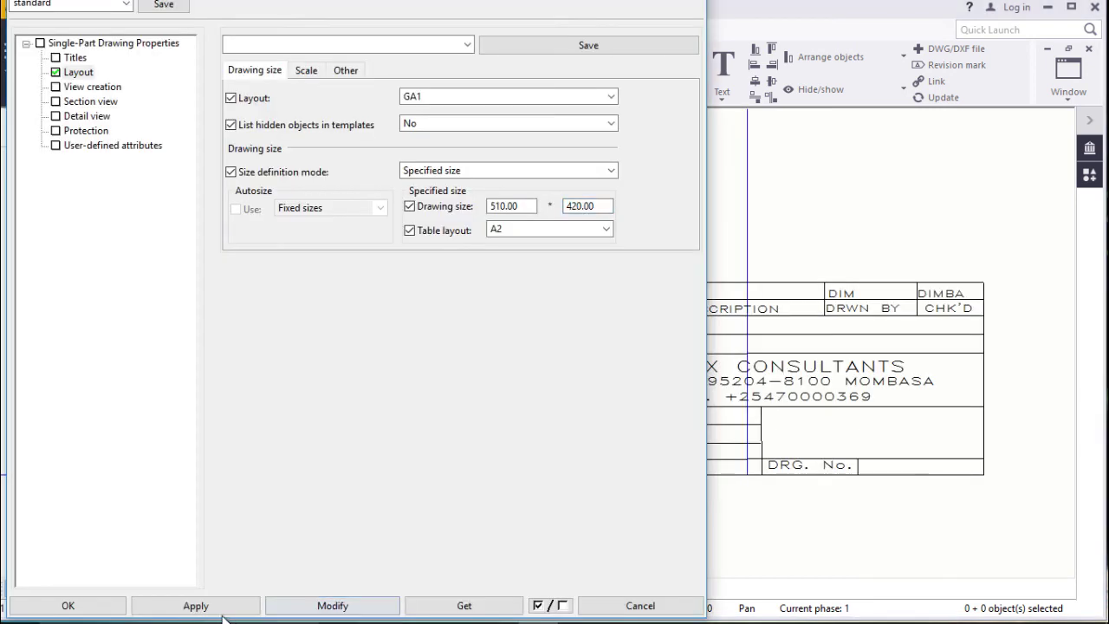
left_click(122, 605)
Step: Examine the title block's position against the resized drawing frame and check its company details and blank fields
scroll(797, 355, "up", 3)
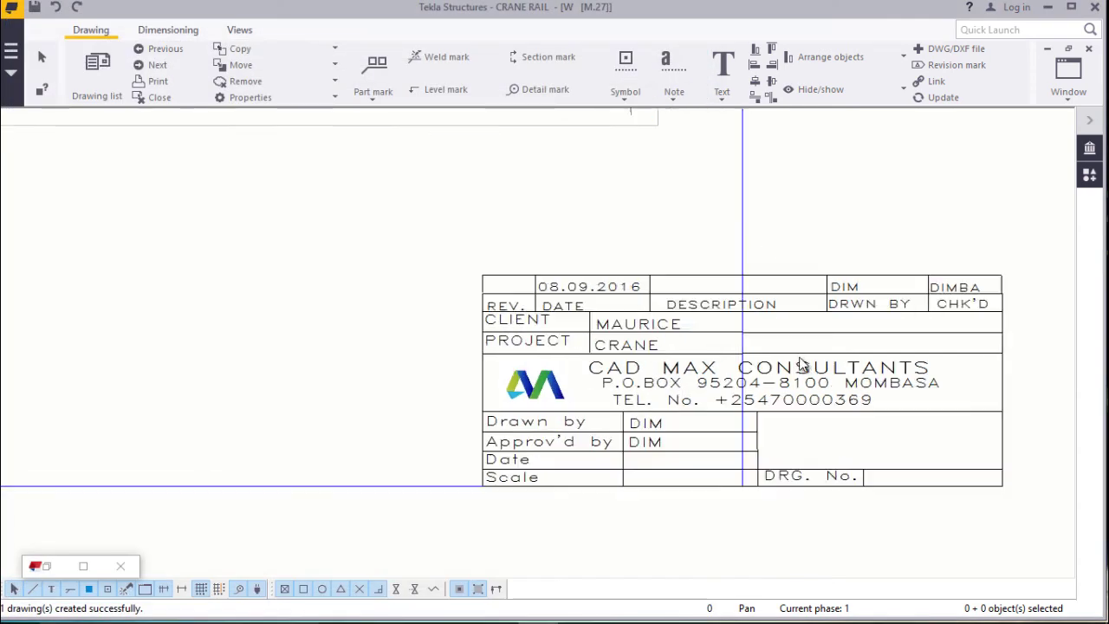
scroll(799, 351, "down", 2)
scroll(784, 403, "up", 2)
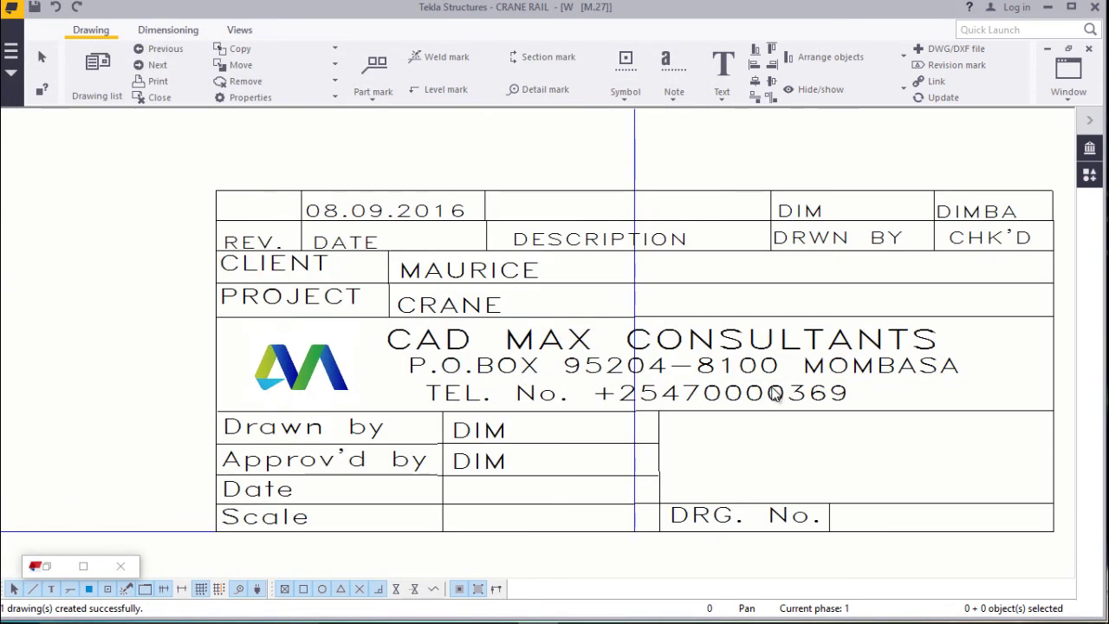
scroll(787, 426, "down", 1)
scroll(594, 445, "down", 2)
scroll(614, 441, "up", 3)
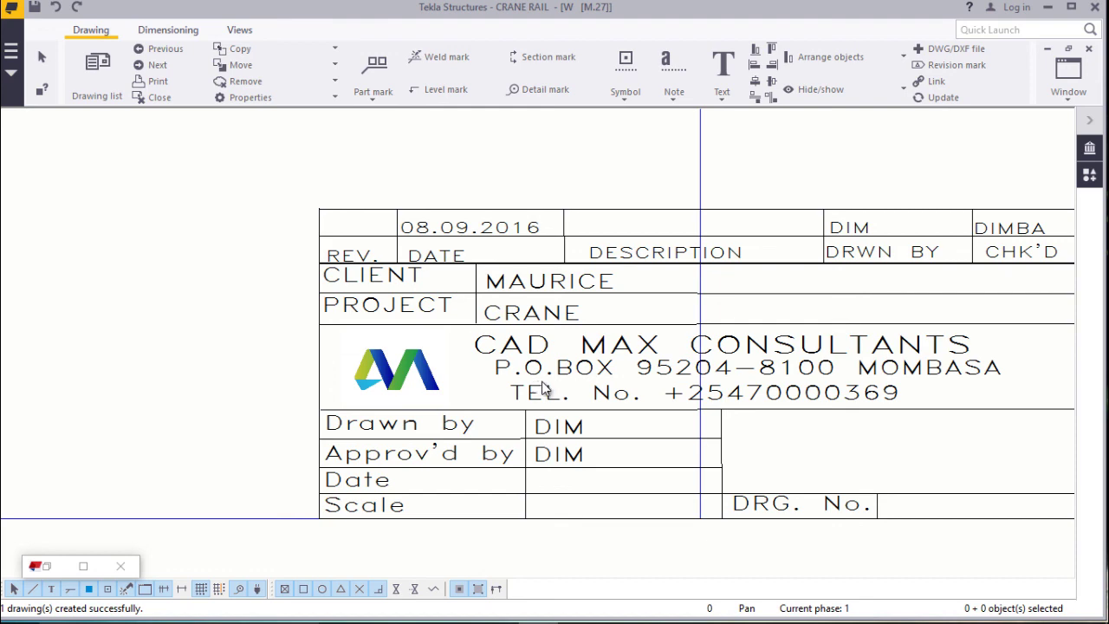
scroll(598, 392, "down", 2)
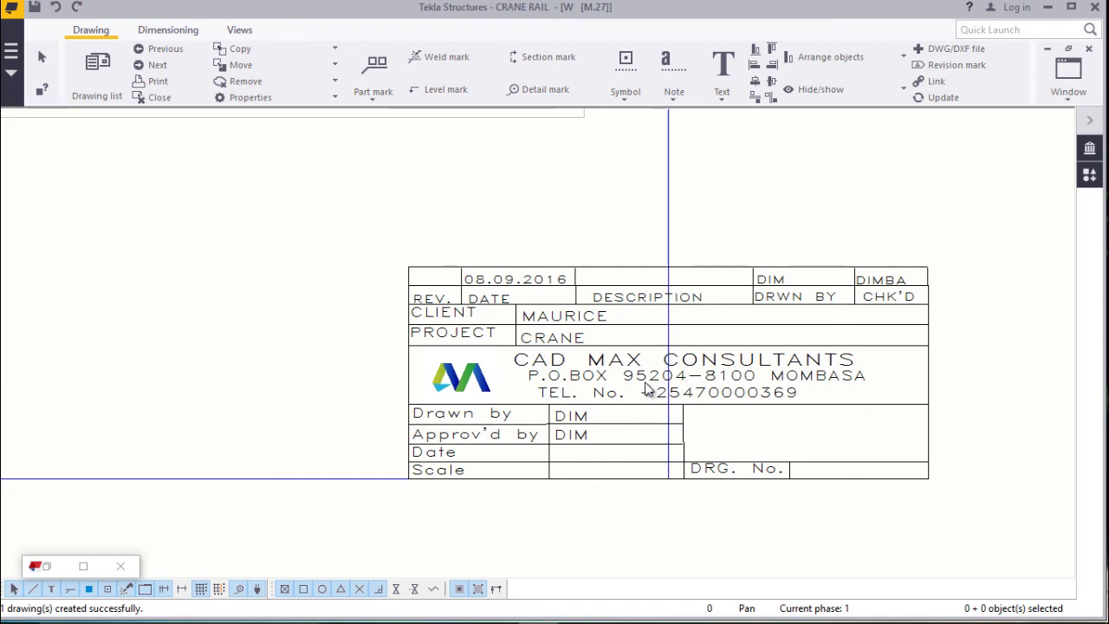
scroll(801, 408, "up", 5)
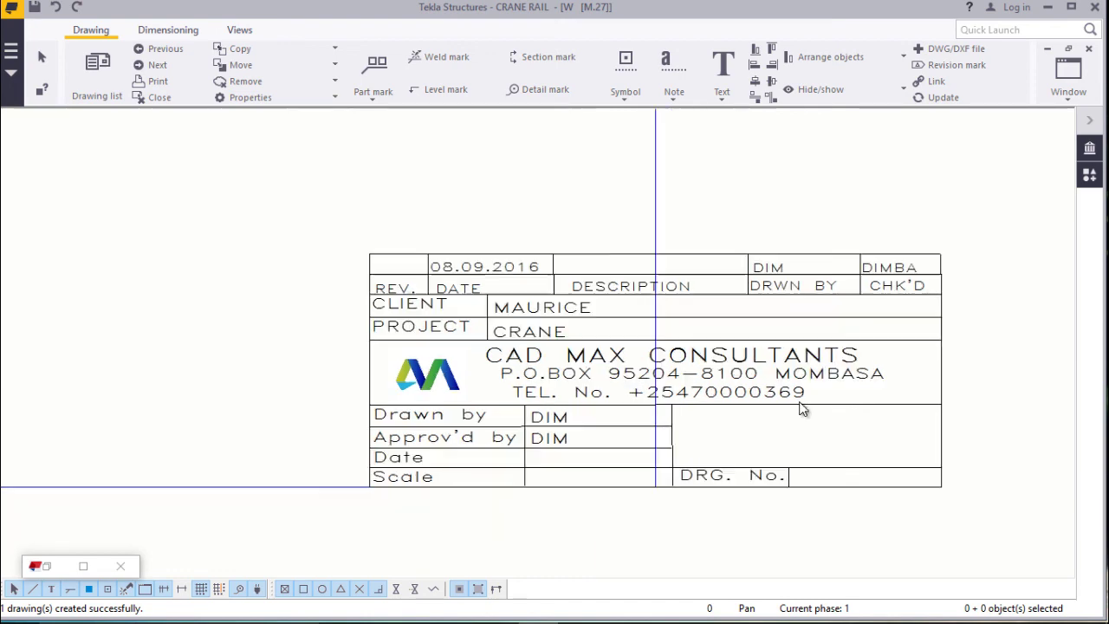
scroll(797, 433, "down", 1)
scroll(491, 441, "up", 1)
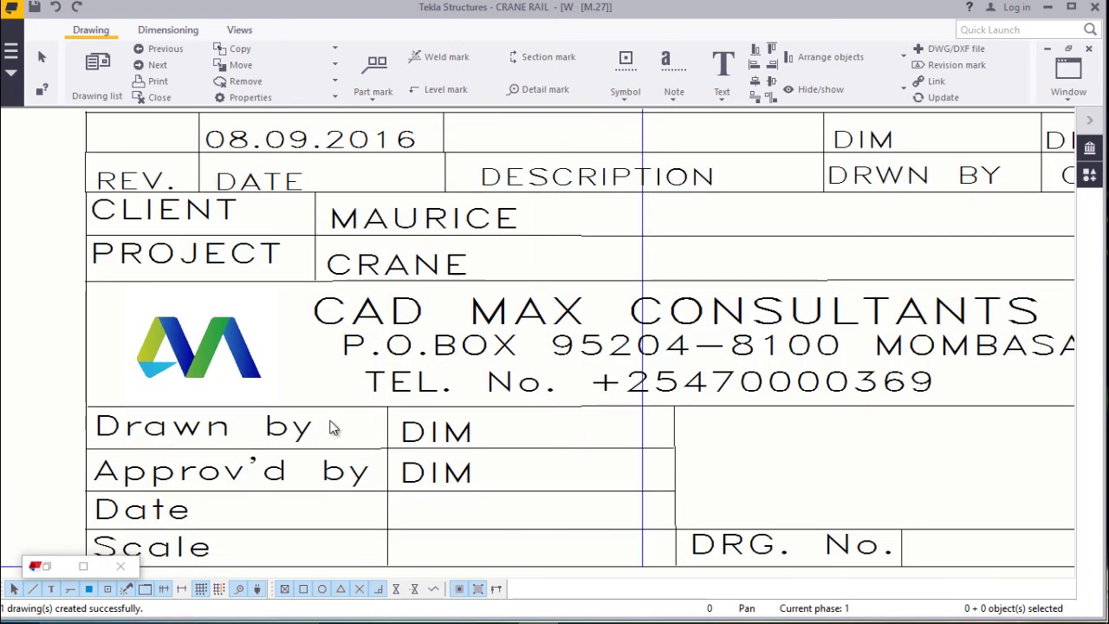
scroll(555, 451, "down", 3)
scroll(606, 442, "up", 1)
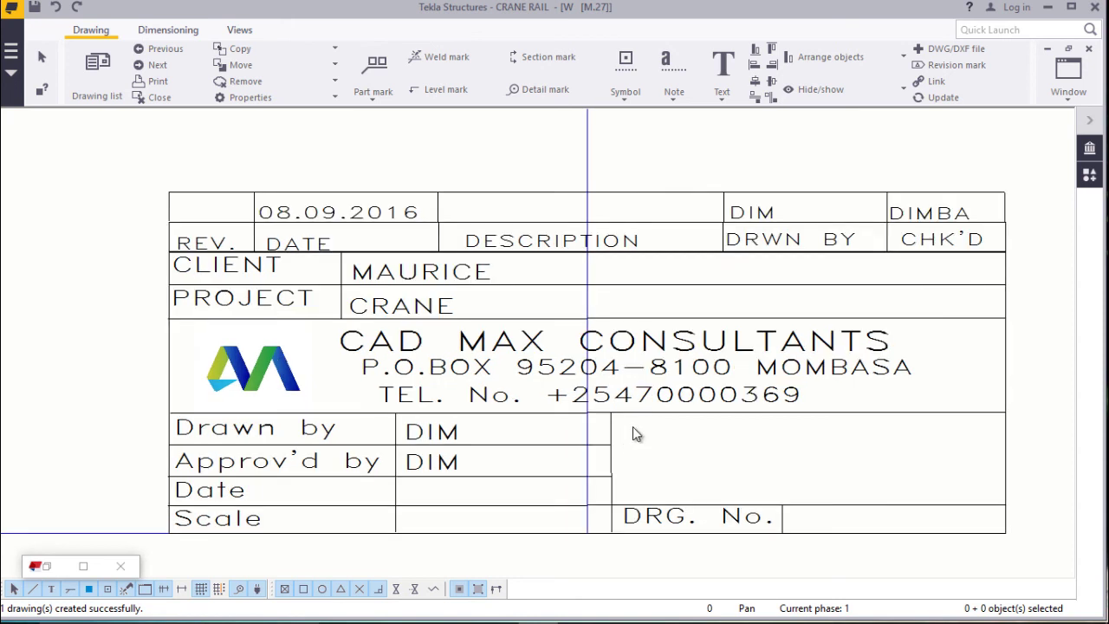